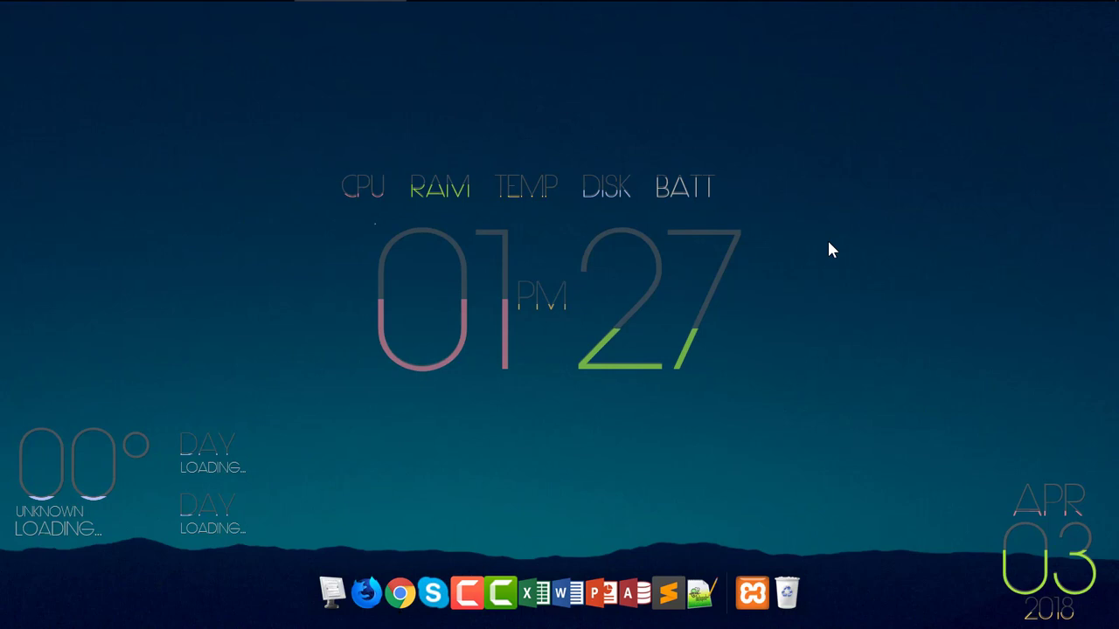
- Launch XAMPP Control Panel, start Apache and MySQL, and minimise the panel
{"action": "left_click", "coordinate": [754, 588]}
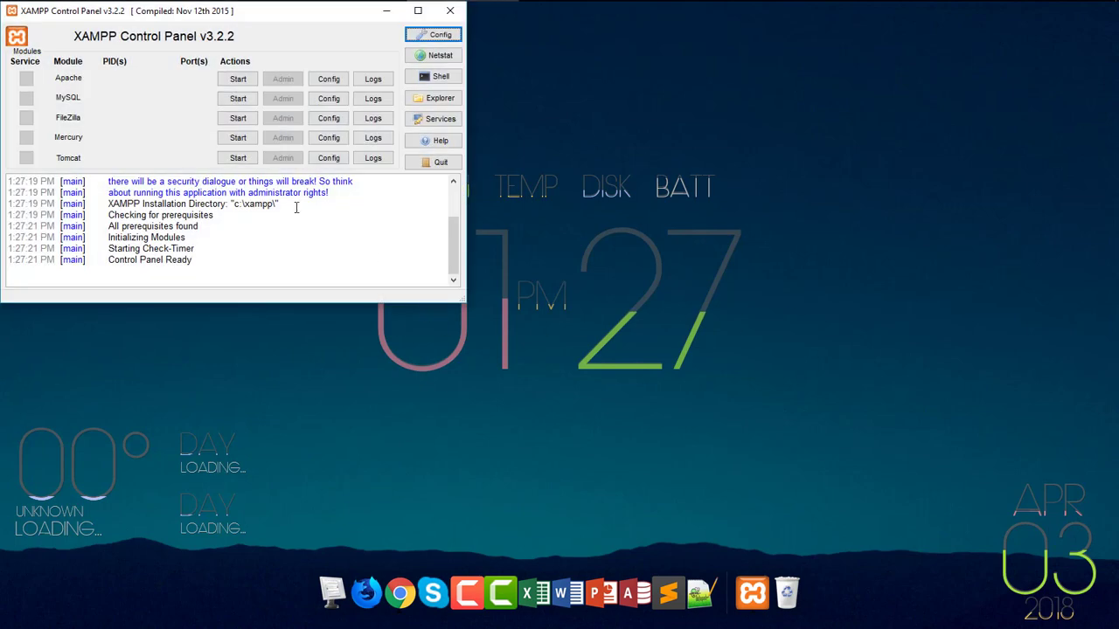
{"action": "left_click_drag", "start_coordinate": [283, 24], "coordinate": [641, 125]}
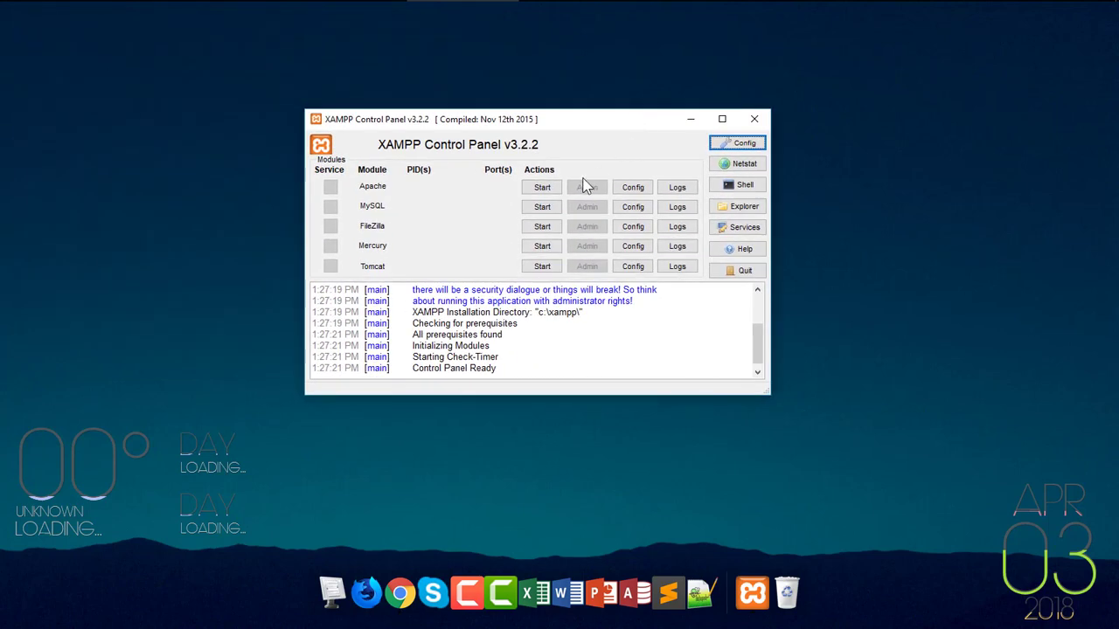
{"action": "left_click", "coordinate": [541, 187]}
{"action": "left_click", "coordinate": [542, 210]}
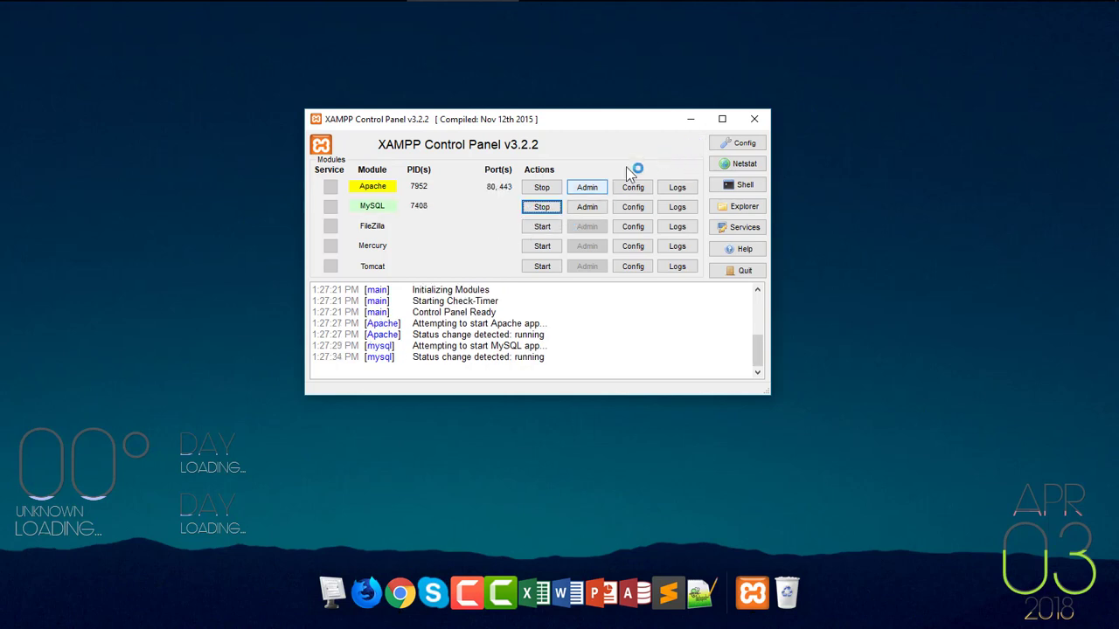
{"action": "left_click", "coordinate": [690, 119]}
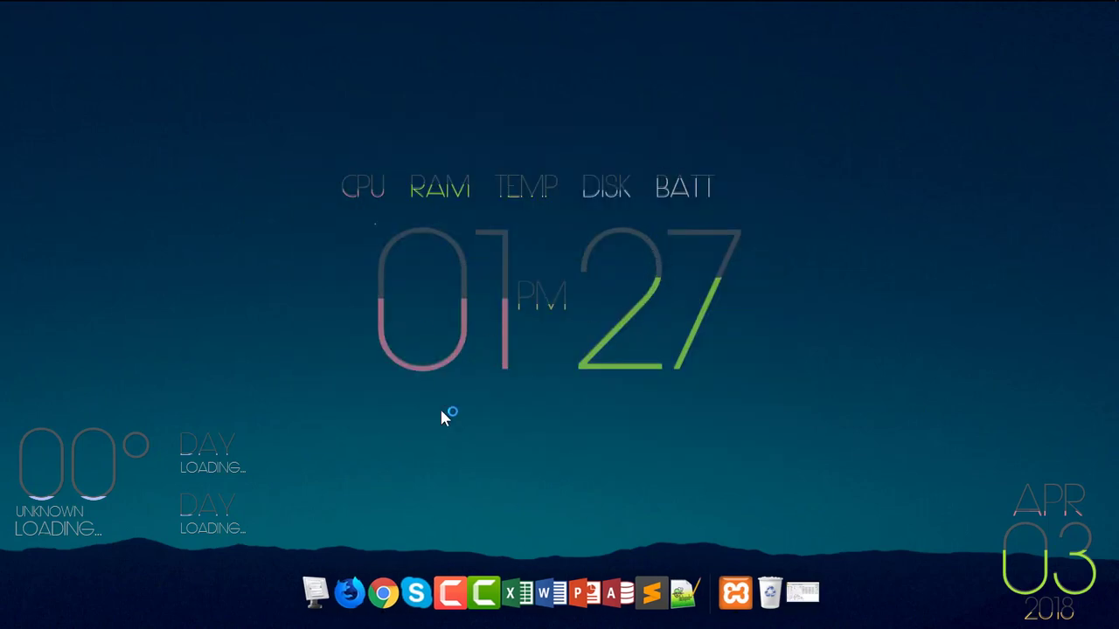
- Open Google Chrome and maximise its window
{"action": "left_click", "coordinate": [383, 594]}
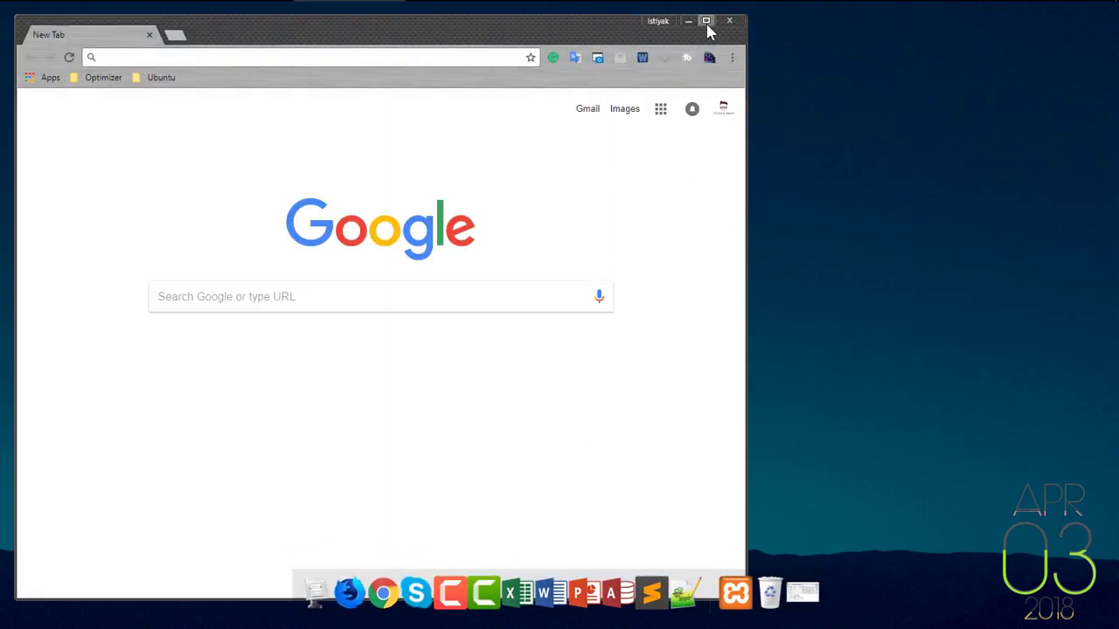
{"action": "left_click", "coordinate": [705, 20]}
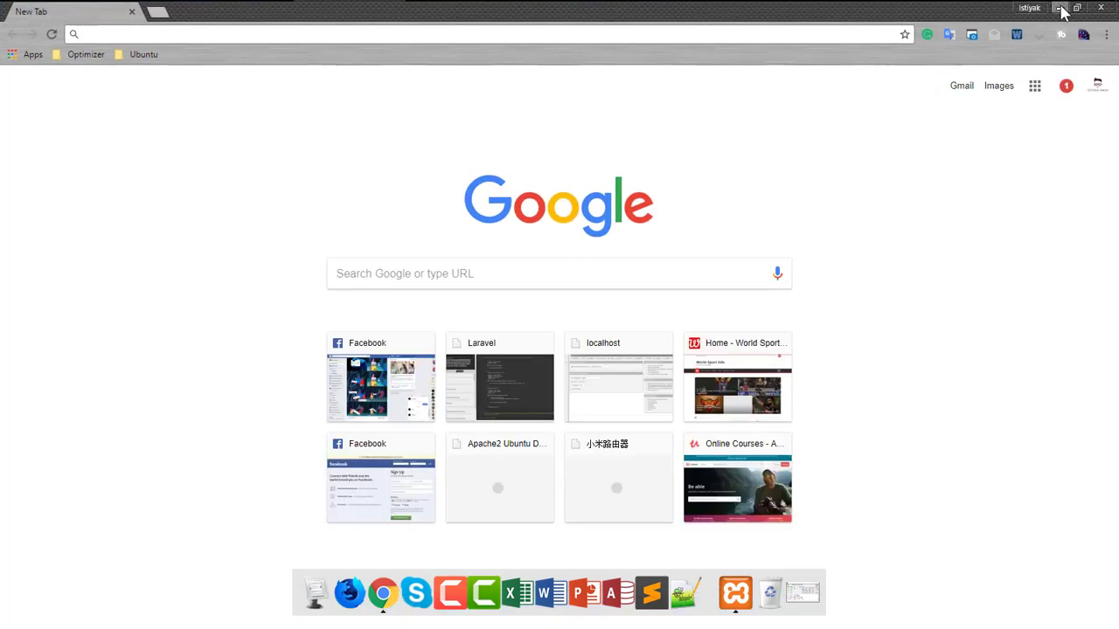
{"action": "key", "text": "alt+Tab"}
{"action": "key", "text": "alt+Tab"}
{"action": "key", "text": "alt+Tab"}
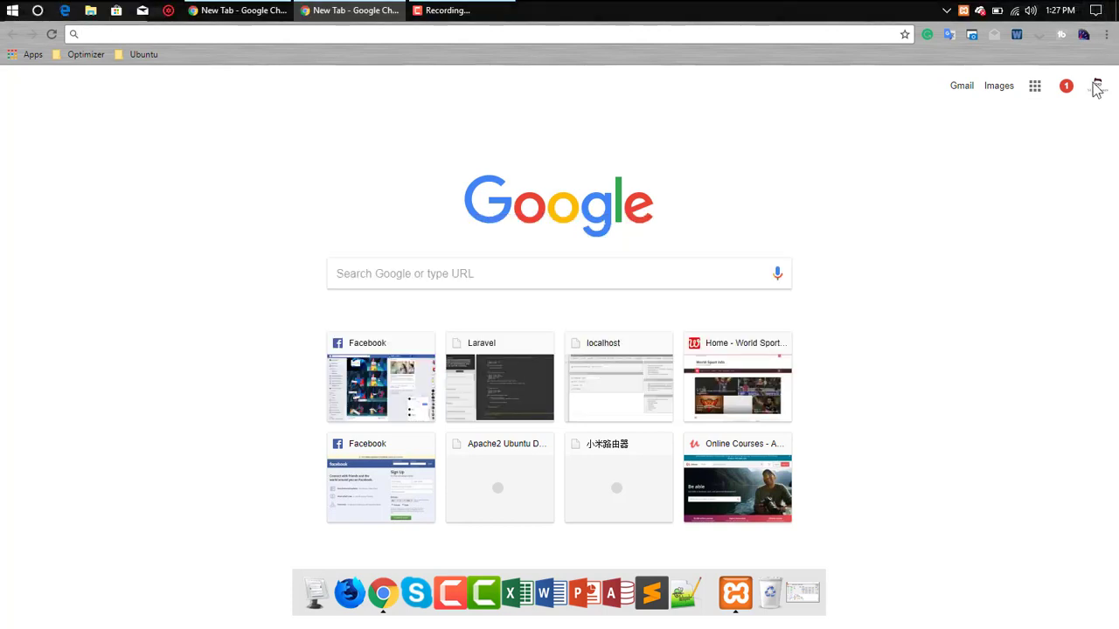
{"action": "left_click", "coordinate": [1095, 4]}
{"action": "left_click", "coordinate": [762, 103]}
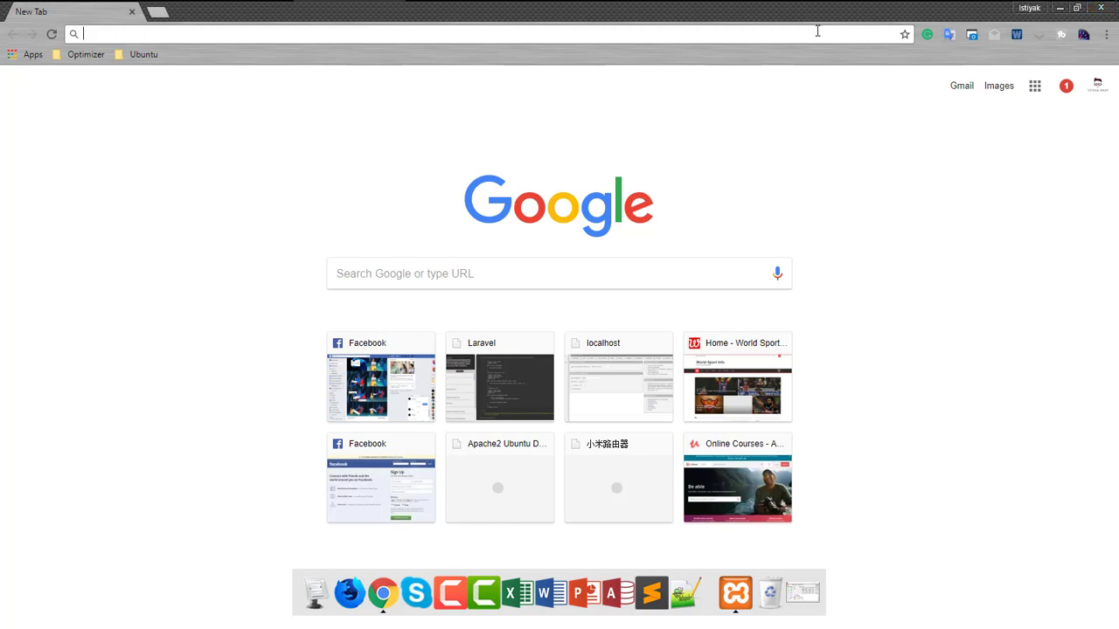
- Go to wordpress.org and save the WordPress 4.9.4 zip into Downloads
{"action": "type", "text": "wo"}
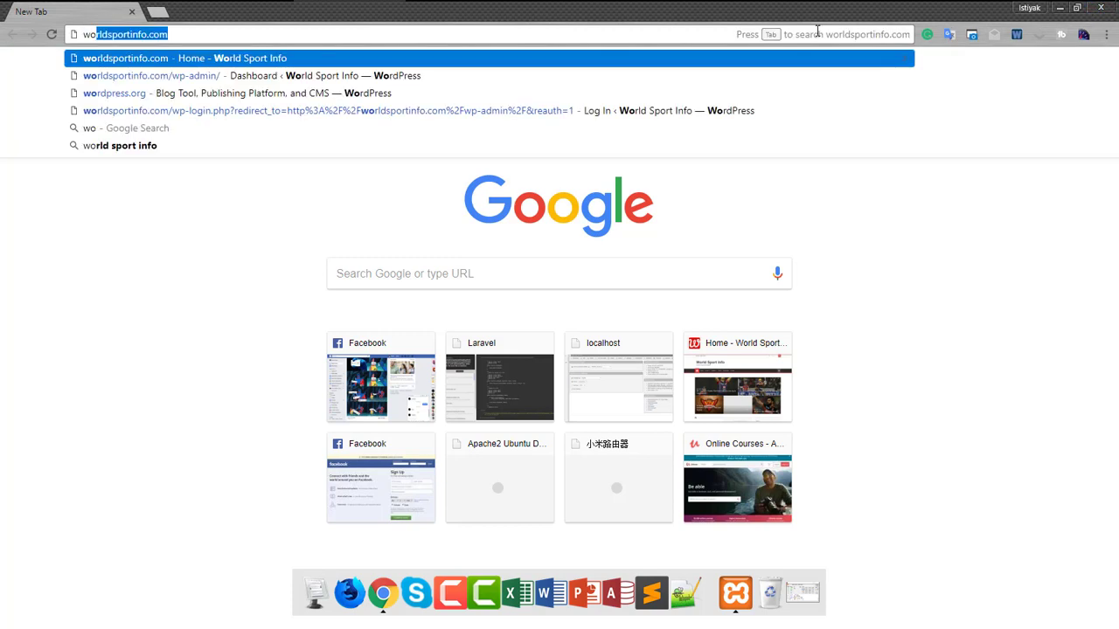
{"action": "type", "text": "rld"}
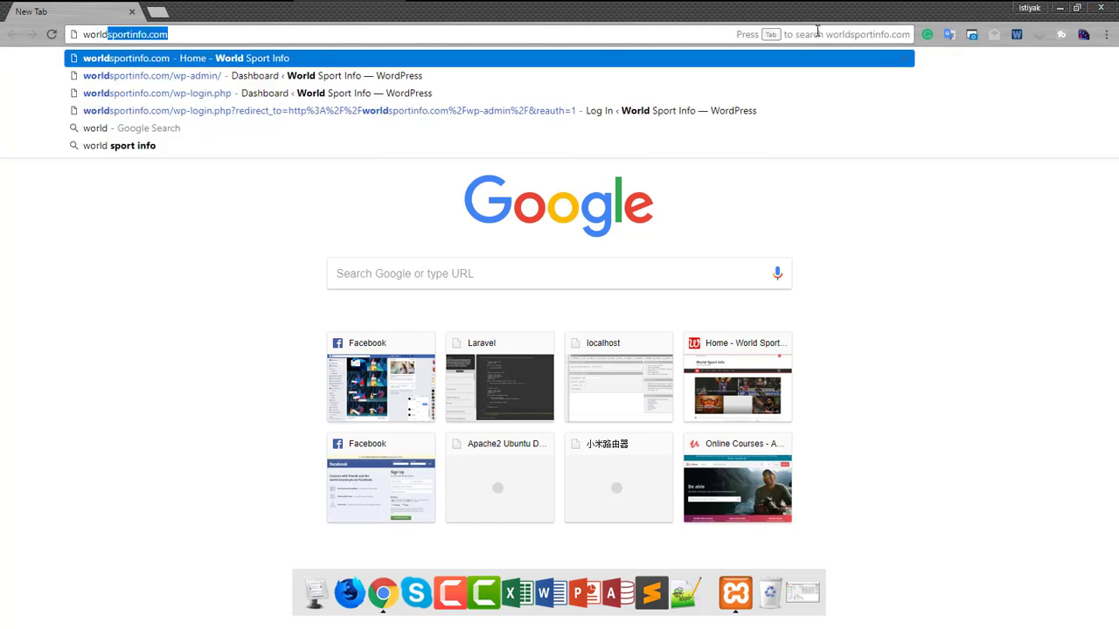
{"action": "key", "text": "BackSpace"}
{"action": "key", "text": "BackSpace"}
{"action": "key", "text": "BackSpace"}
{"action": "type", "text": "dpress.org"}
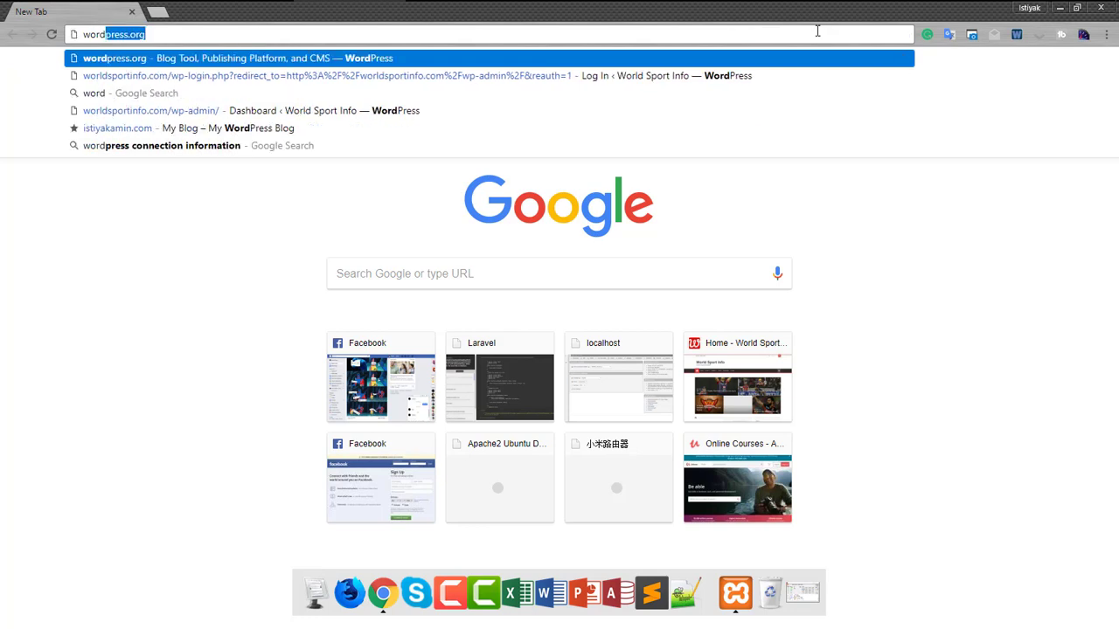
{"action": "key", "text": "Return"}
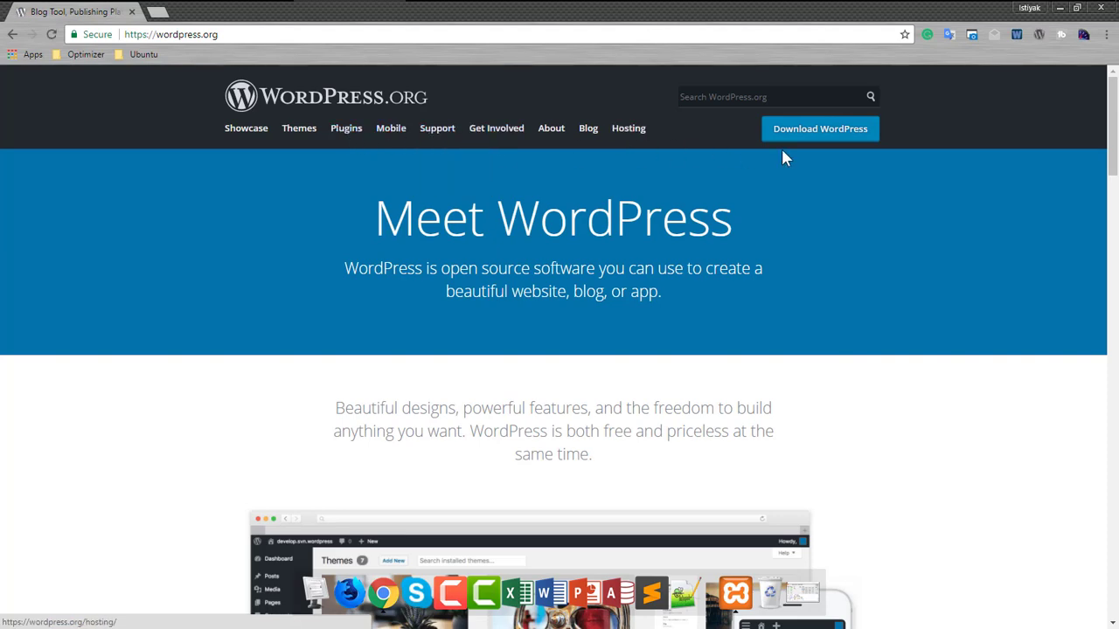
{"action": "left_click", "coordinate": [806, 133]}
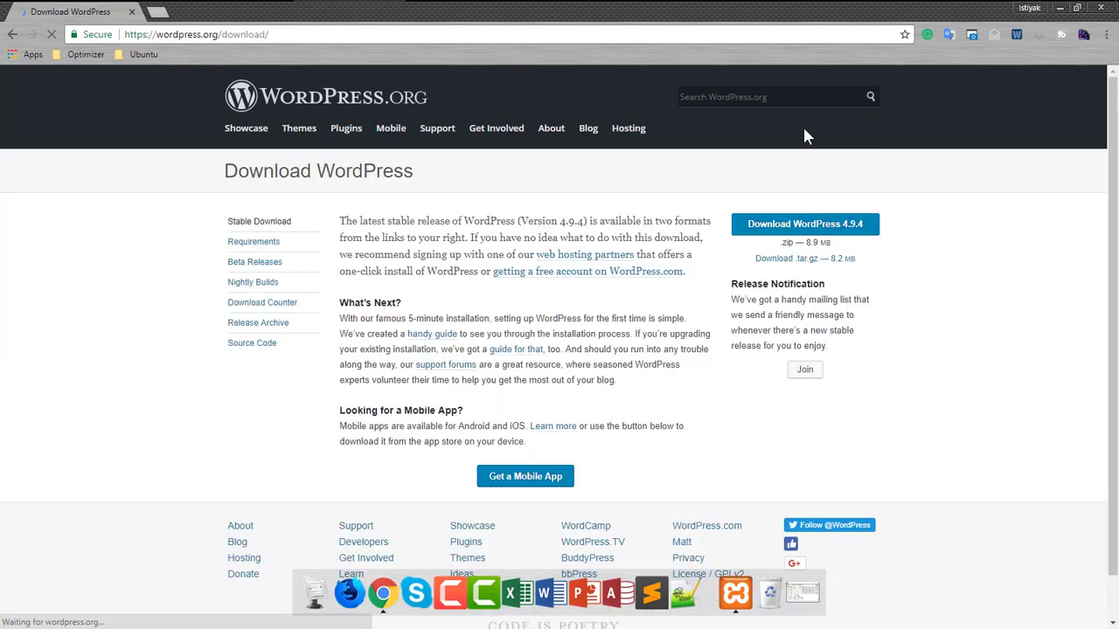
{"action": "left_click", "coordinate": [835, 229]}
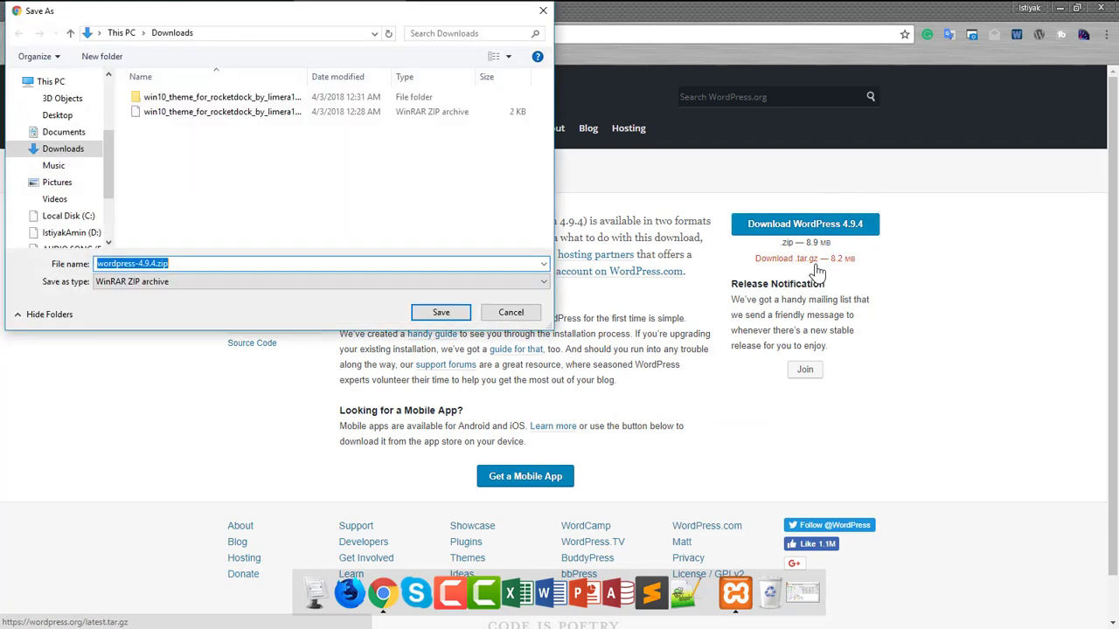
{"action": "left_click", "coordinate": [441, 313]}
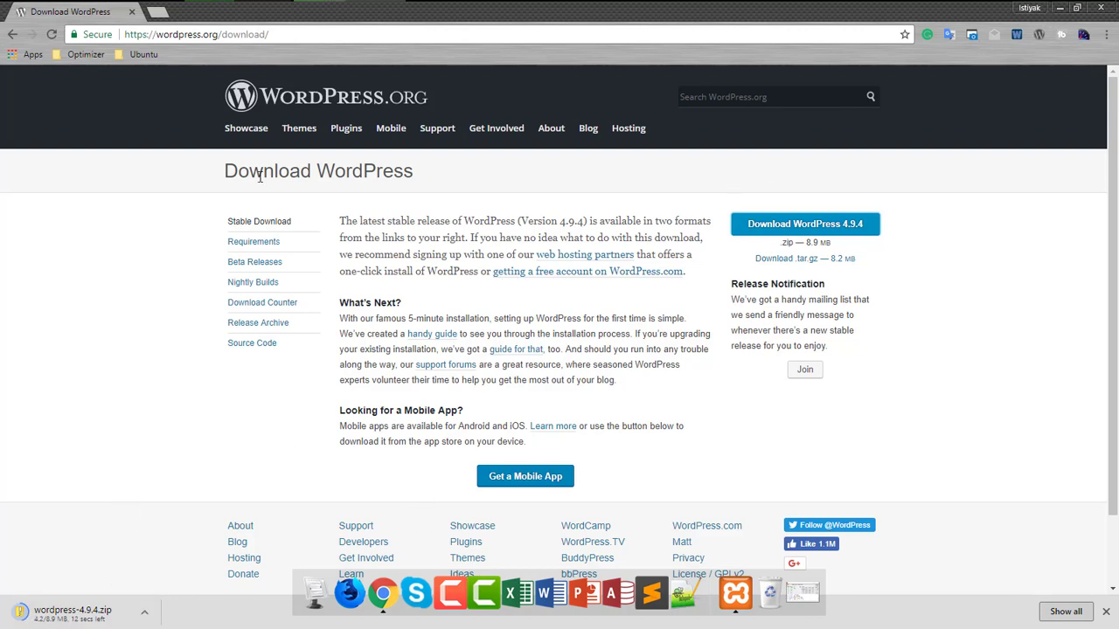
- Load the XAMPP dashboard at localhost in a new tab
{"action": "left_click", "coordinate": [157, 13]}
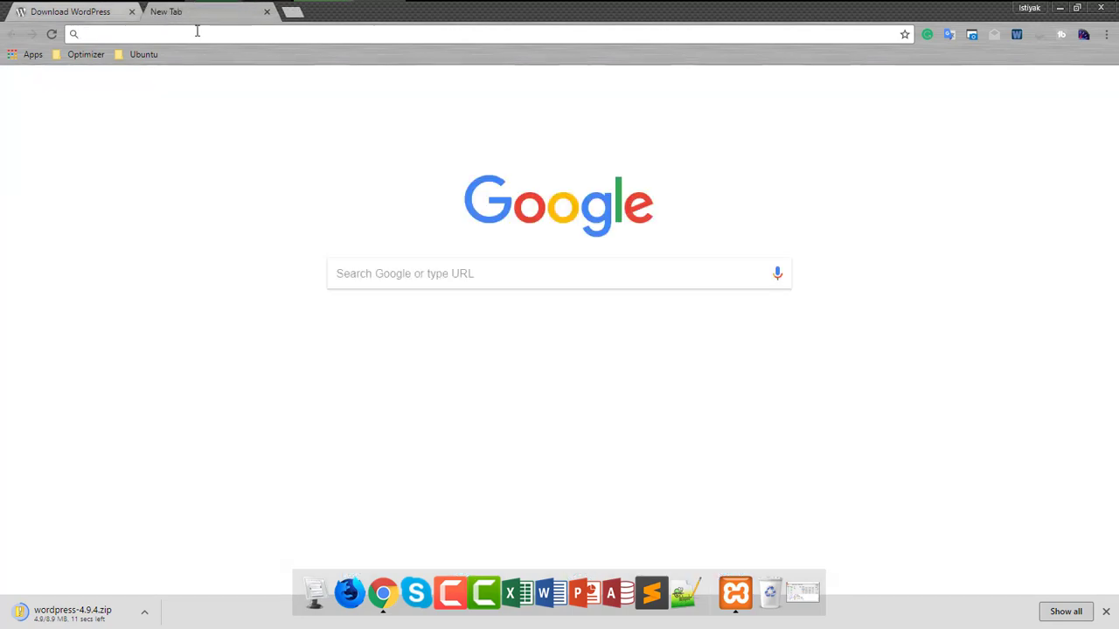
{"action": "type", "text": "localho"}
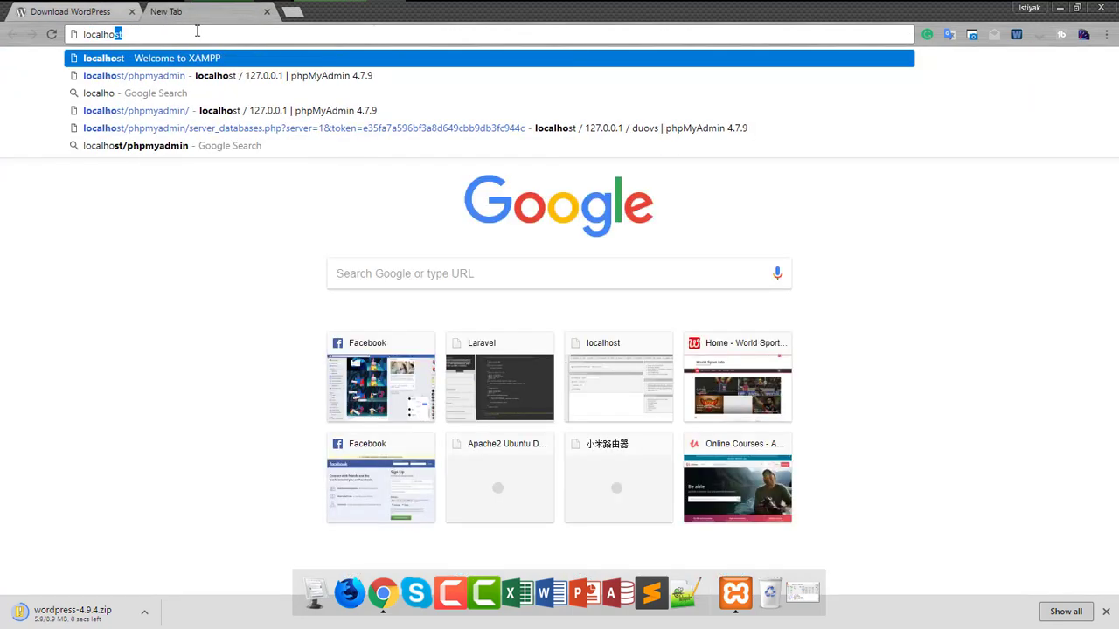
{"action": "key", "text": "Return"}
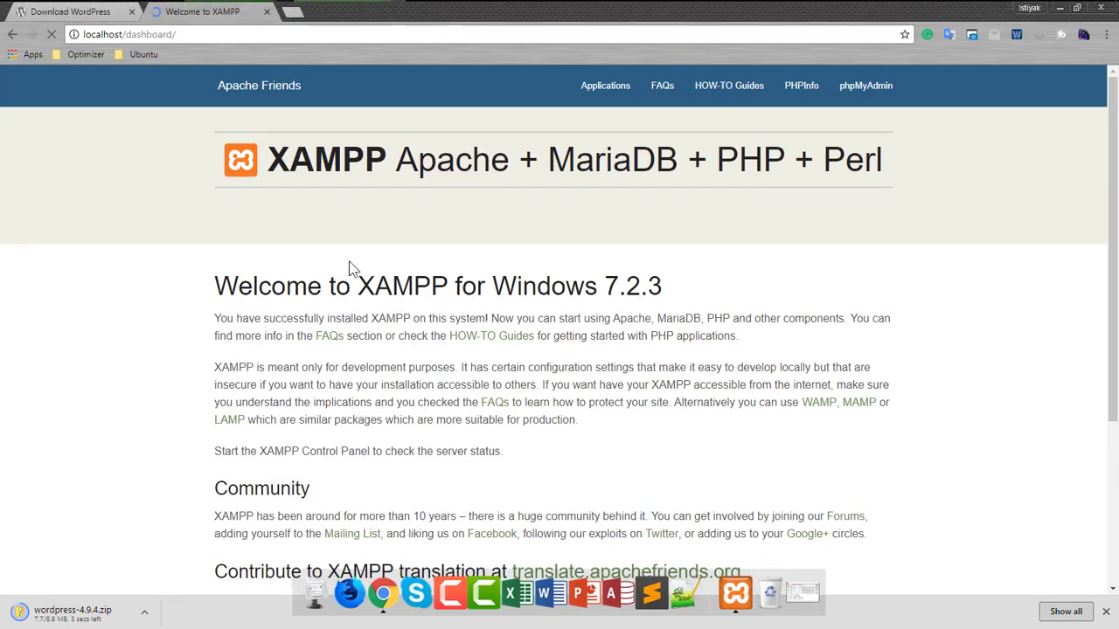
{"action": "scroll", "coordinate": [618, 280], "scroll_direction": "down", "scroll_amount": 3}
{"action": "scroll", "coordinate": [618, 278], "scroll_direction": "up", "scroll_amount": 3}
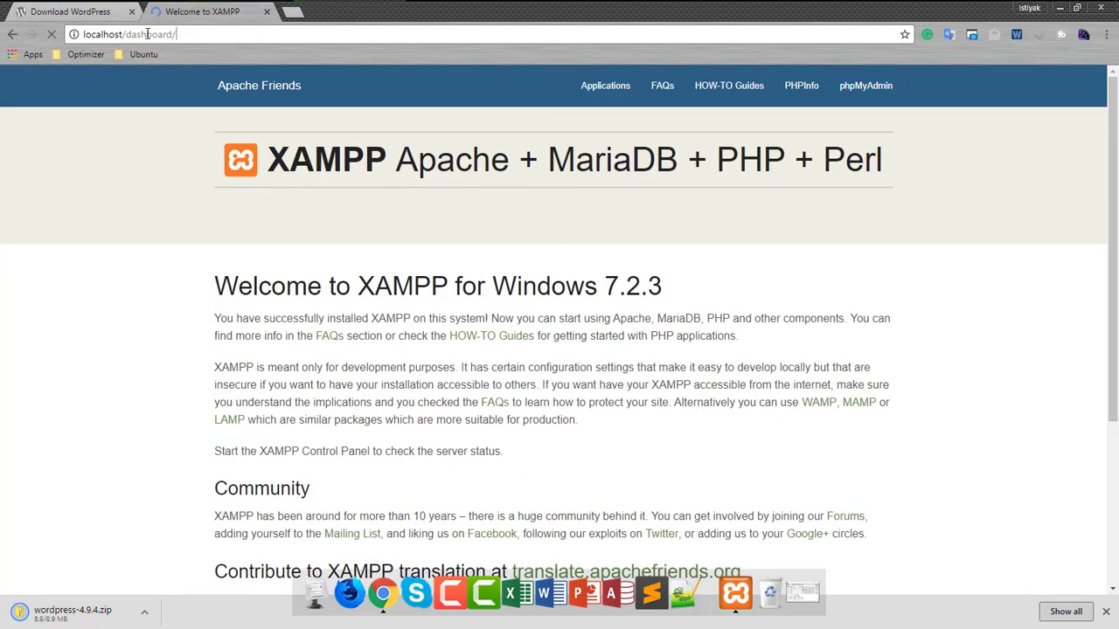
- Change the address from localhost/dashboard to localhost/phpmyadmin and load it
{"action": "left_click_drag", "start_coordinate": [184, 34], "coordinate": [123, 34]}
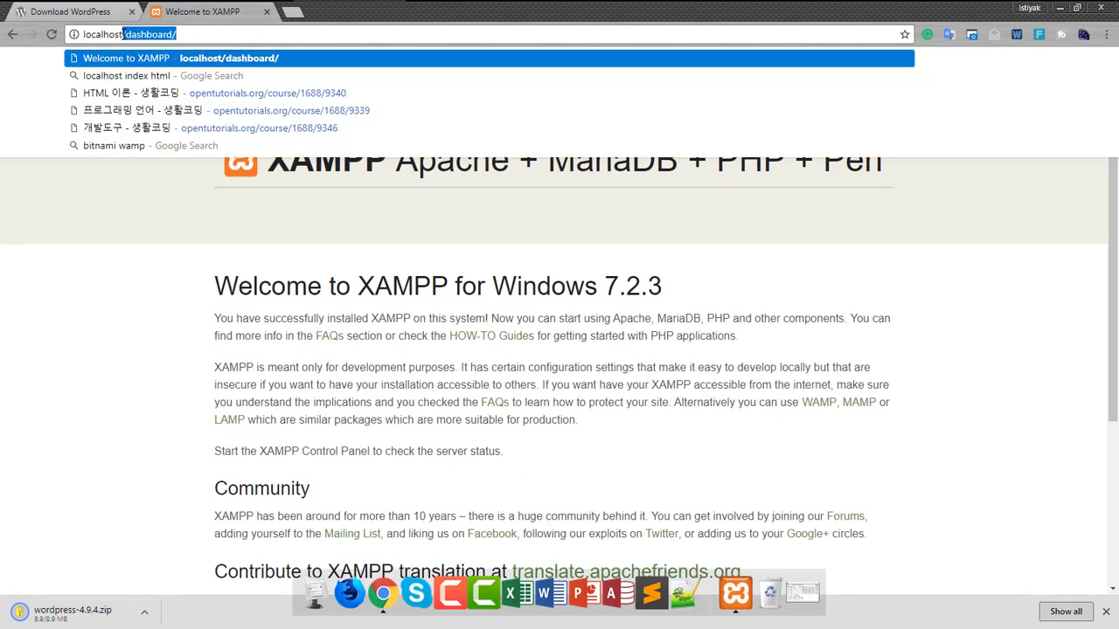
{"action": "key", "text": "BackSpace"}
{"action": "type", "text": "phpmy"}
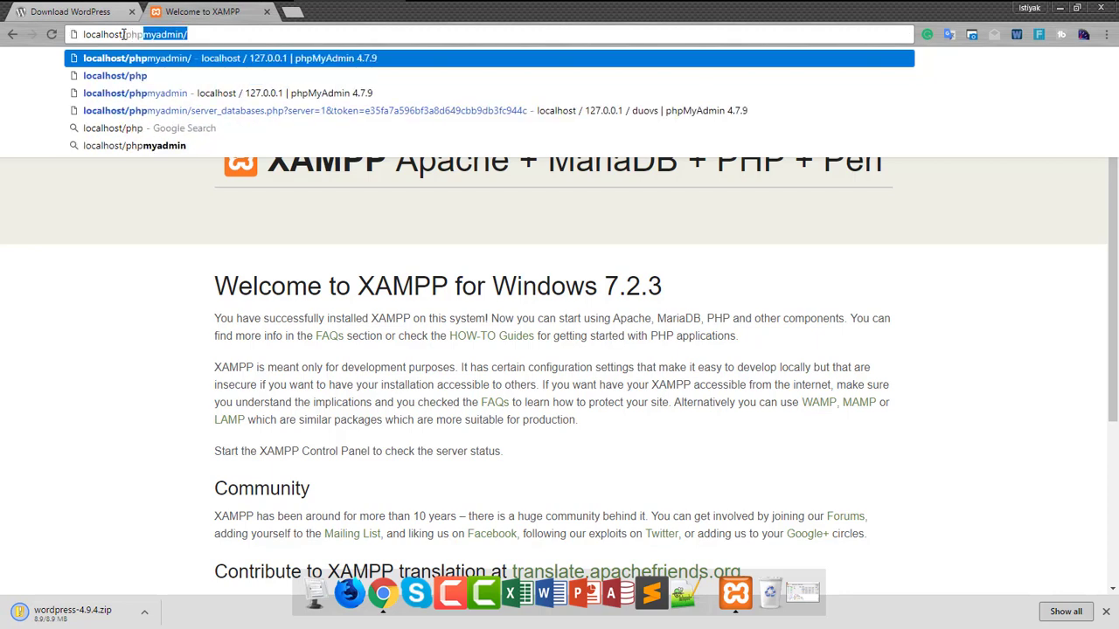
{"action": "type", "text": "adm"}
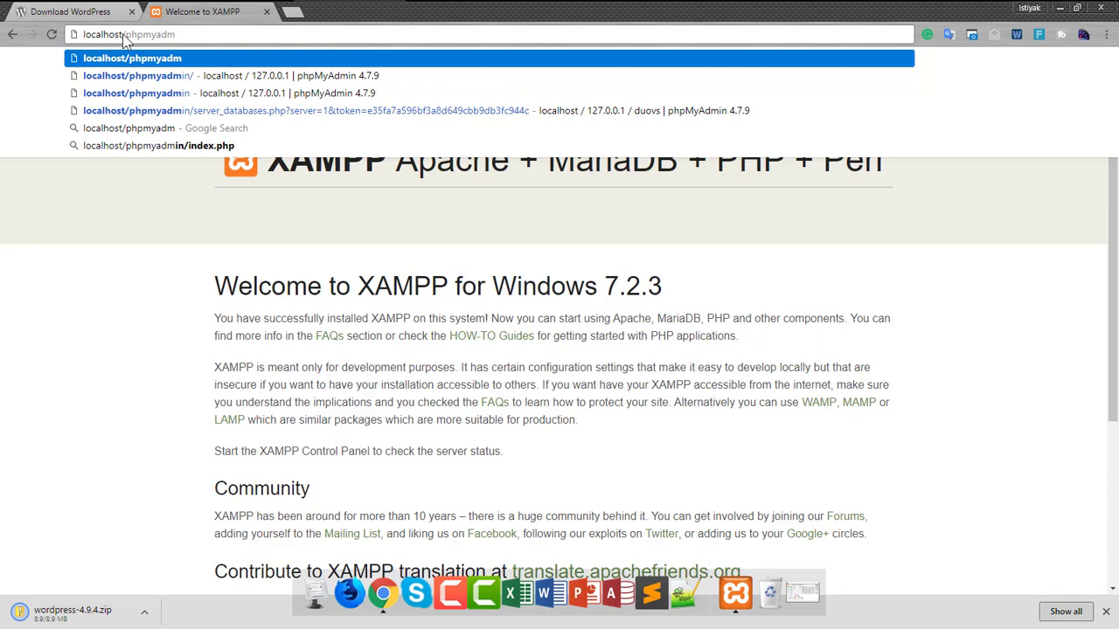
{"action": "type", "text": "in"}
{"action": "key", "text": "Return"}
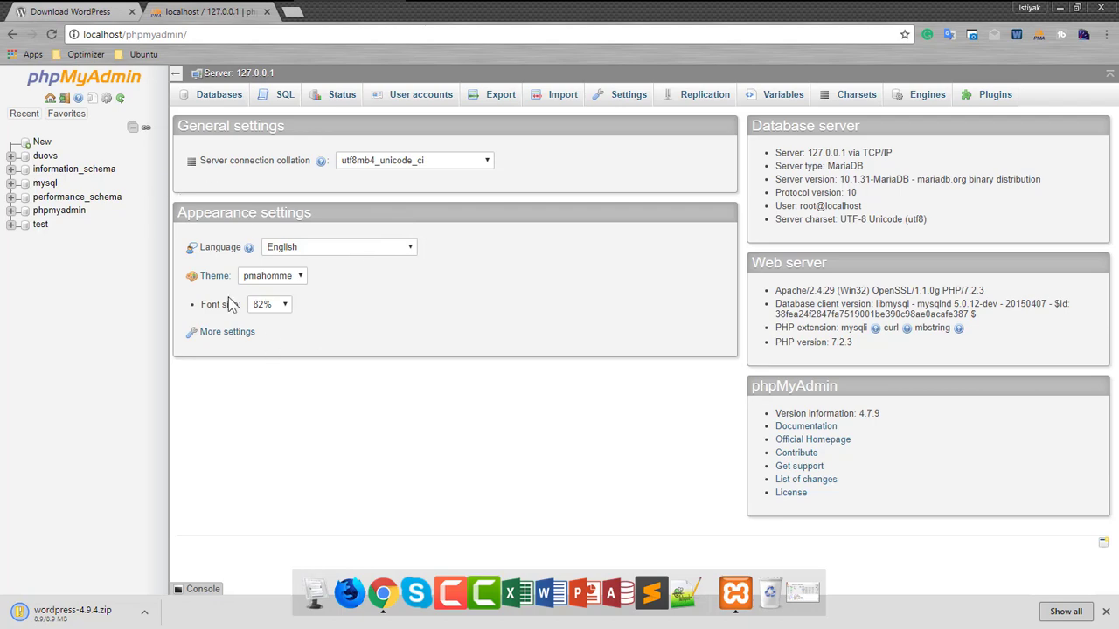
- Show the downloaded WordPress zip in its folder from the download tab, then minimise Chrome
{"action": "left_click", "coordinate": [75, 16]}
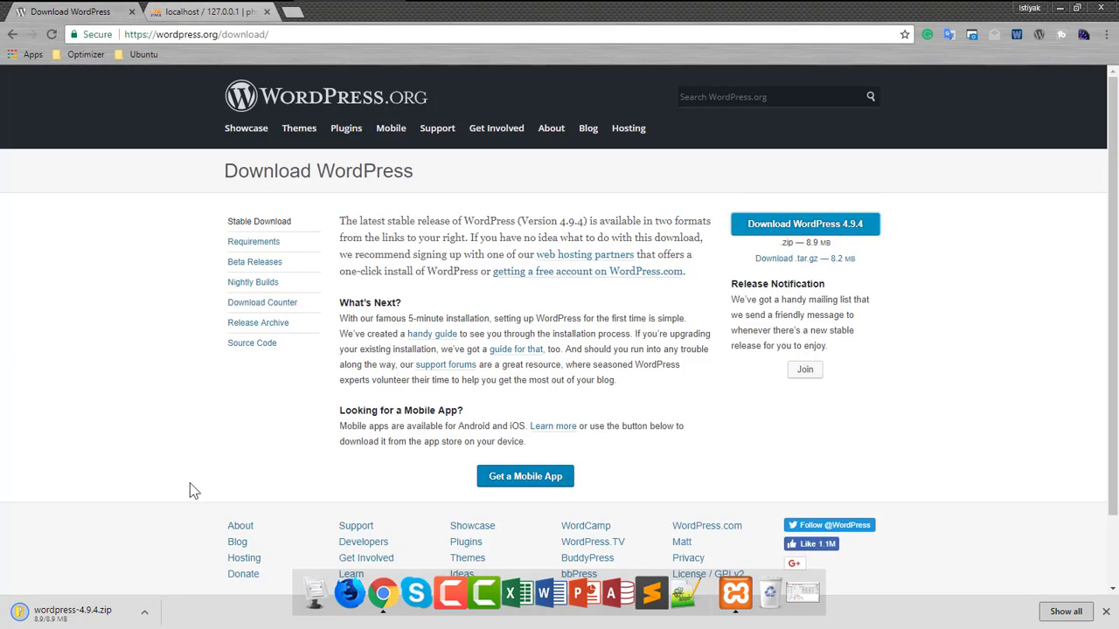
{"action": "left_click", "coordinate": [145, 618]}
{"action": "left_click", "coordinate": [186, 571]}
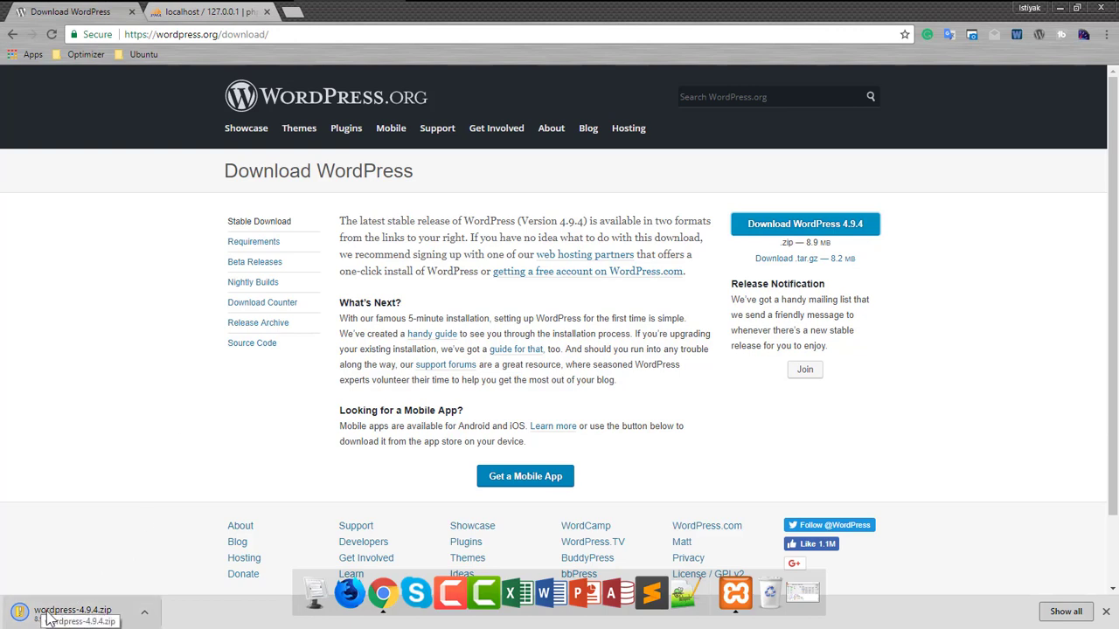
{"action": "left_click", "coordinate": [1060, 8]}
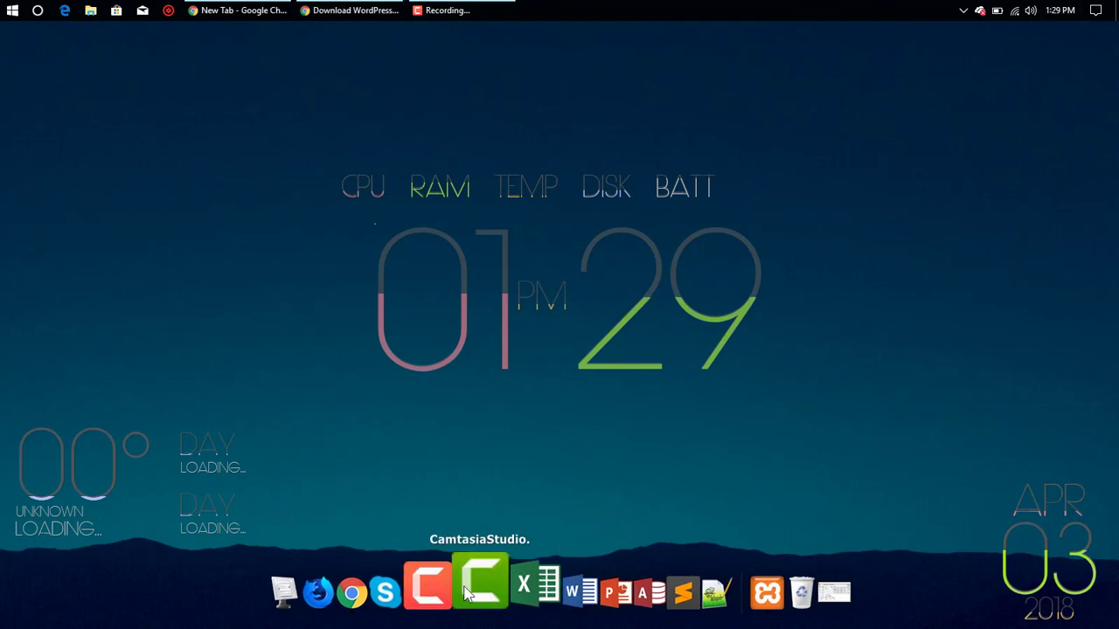
- Extract wordpress-4.9.4.zip in Downloads with WinRAR into the suggested wordpress-4.9.4 folder
{"action": "left_click", "coordinate": [317, 577]}
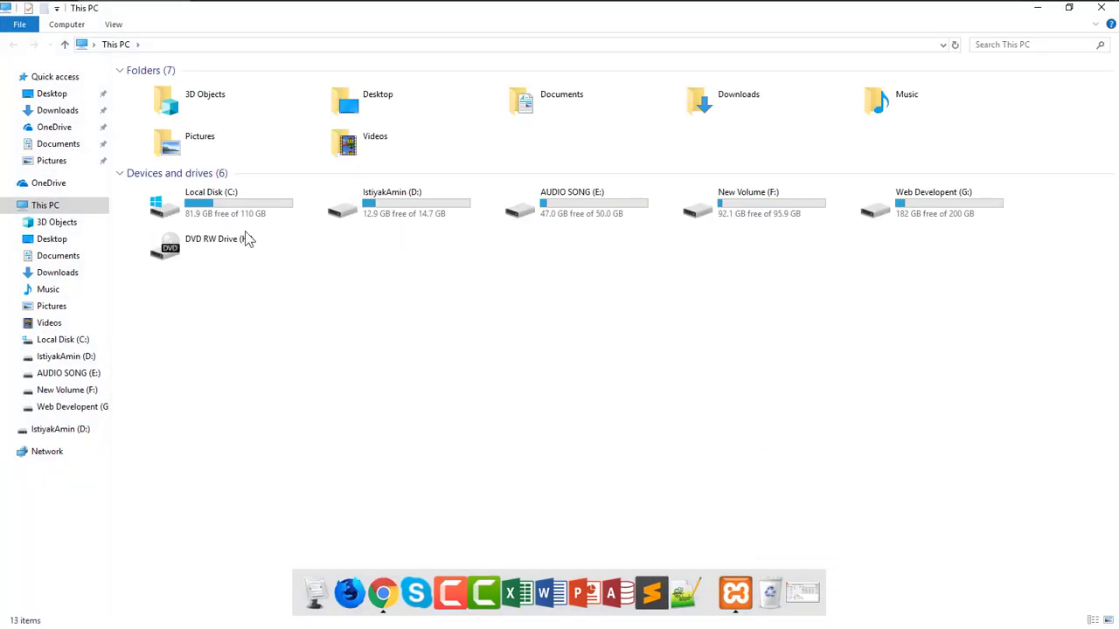
{"action": "double_click", "coordinate": [741, 105]}
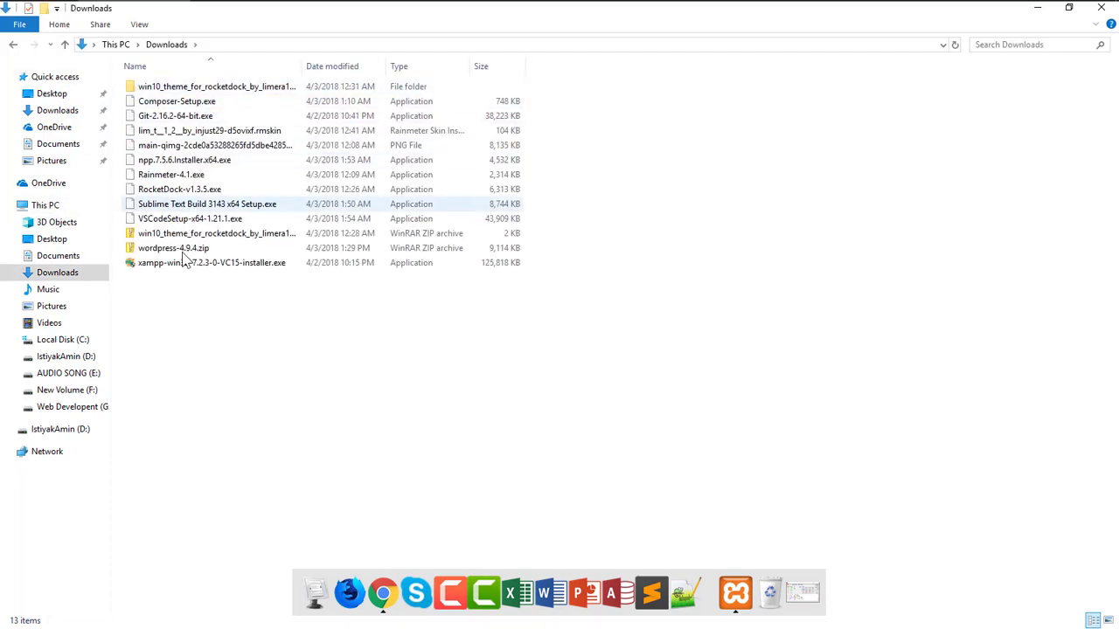
{"action": "left_click", "coordinate": [175, 250]}
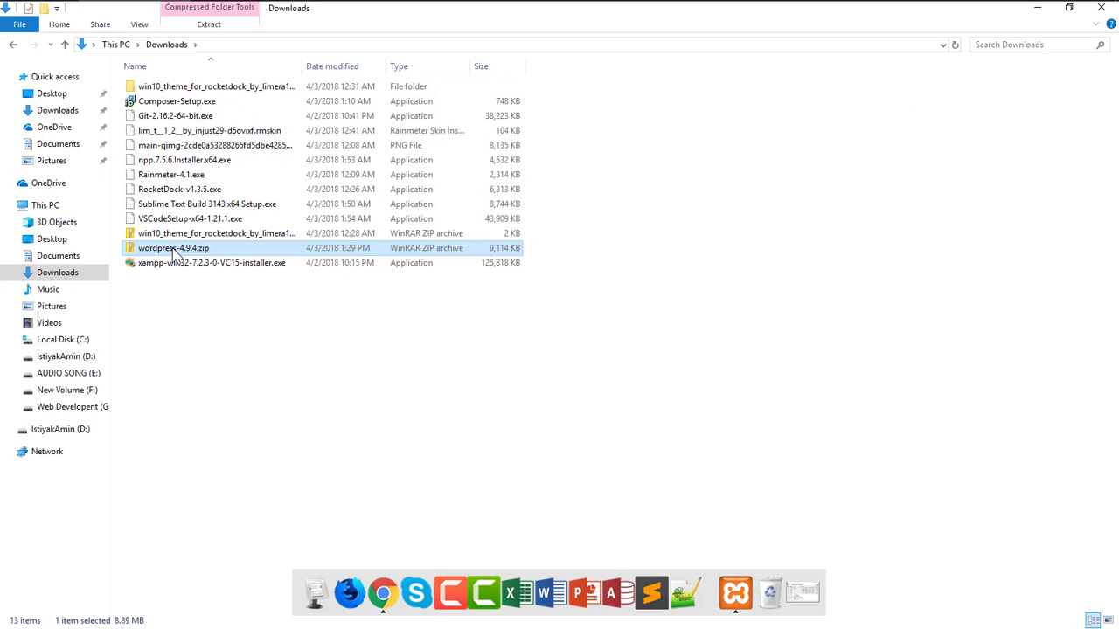
{"action": "right_click", "coordinate": [174, 251]}
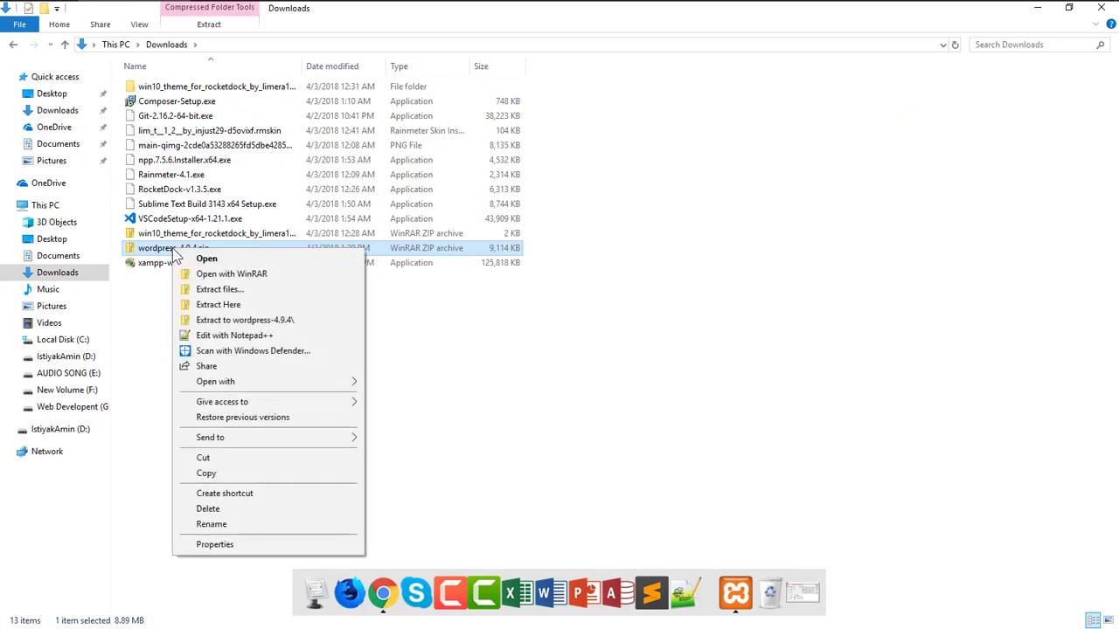
{"action": "left_click", "coordinate": [231, 291]}
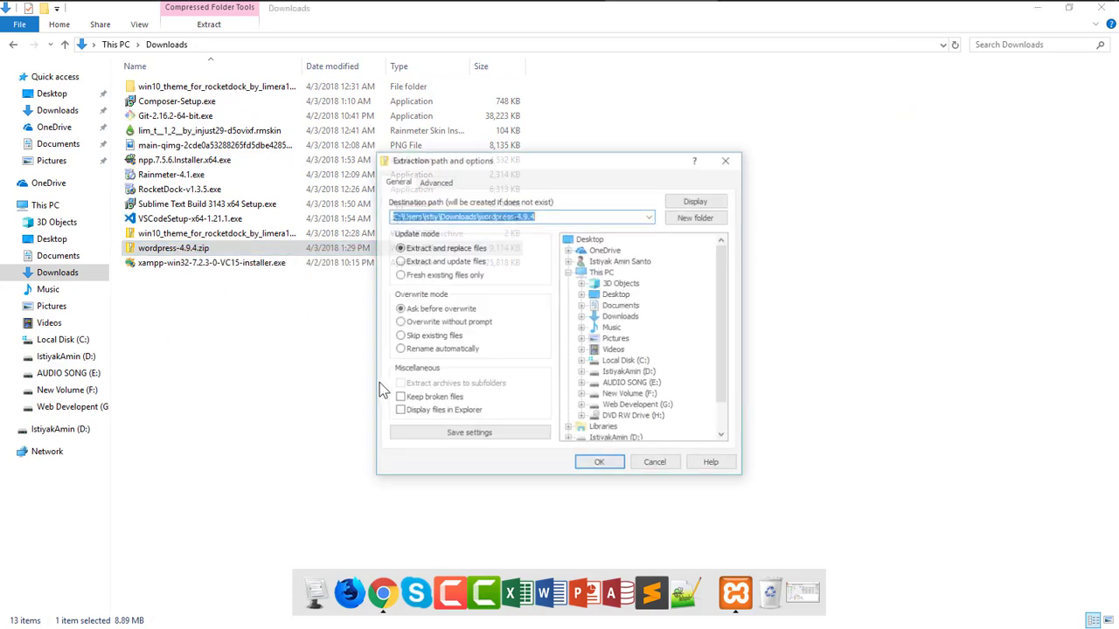
{"action": "left_click", "coordinate": [598, 466]}
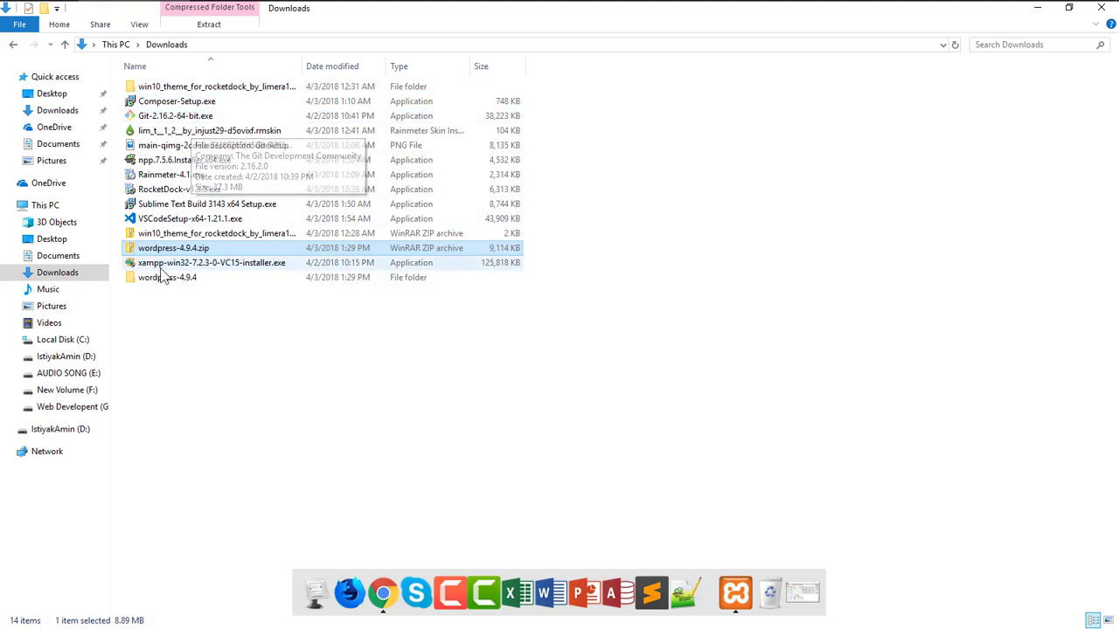
{"action": "left_click", "coordinate": [152, 282]}
- Copy the wordpress folder from inside the extracted wordpress-4.9.4 folder
{"action": "double_click", "coordinate": [152, 282]}
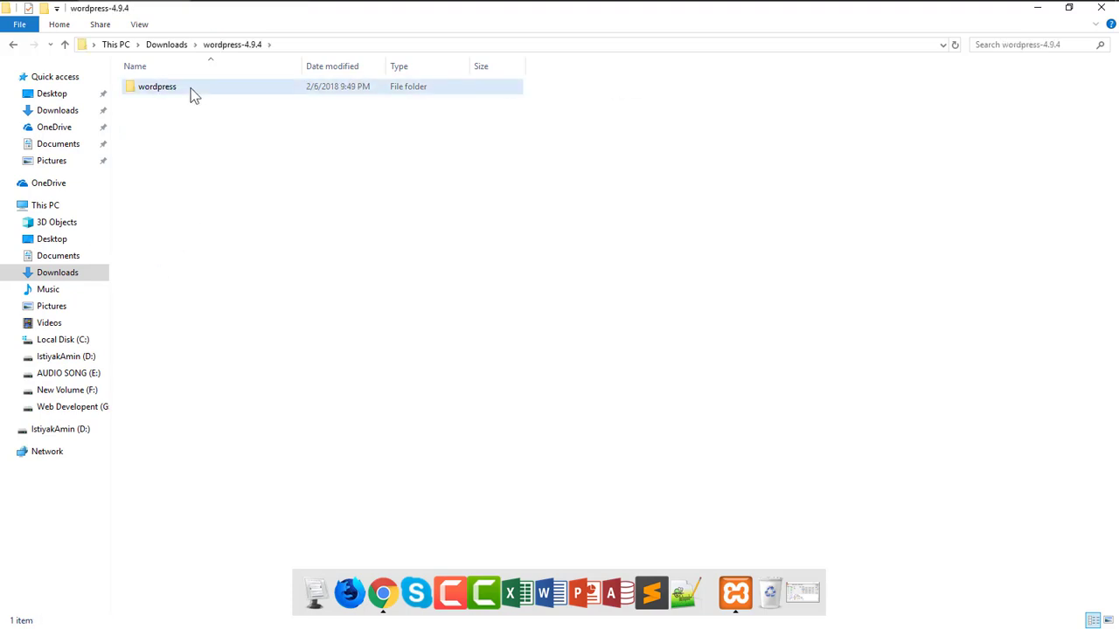
{"action": "double_click", "coordinate": [191, 88]}
{"action": "left_click", "coordinate": [63, 44]}
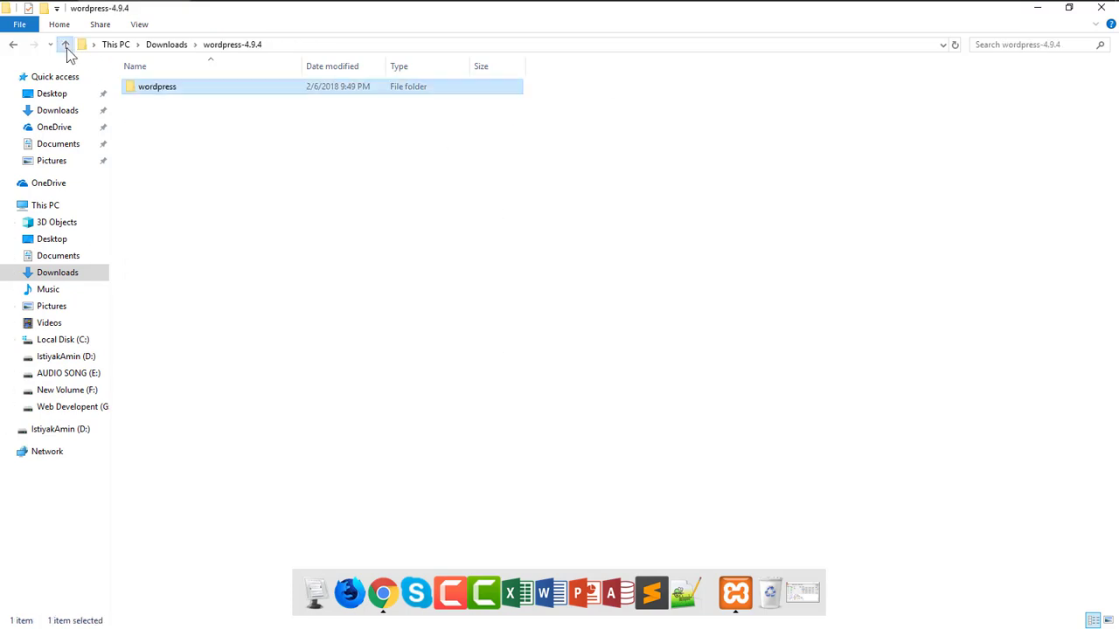
{"action": "right_click", "coordinate": [155, 94]}
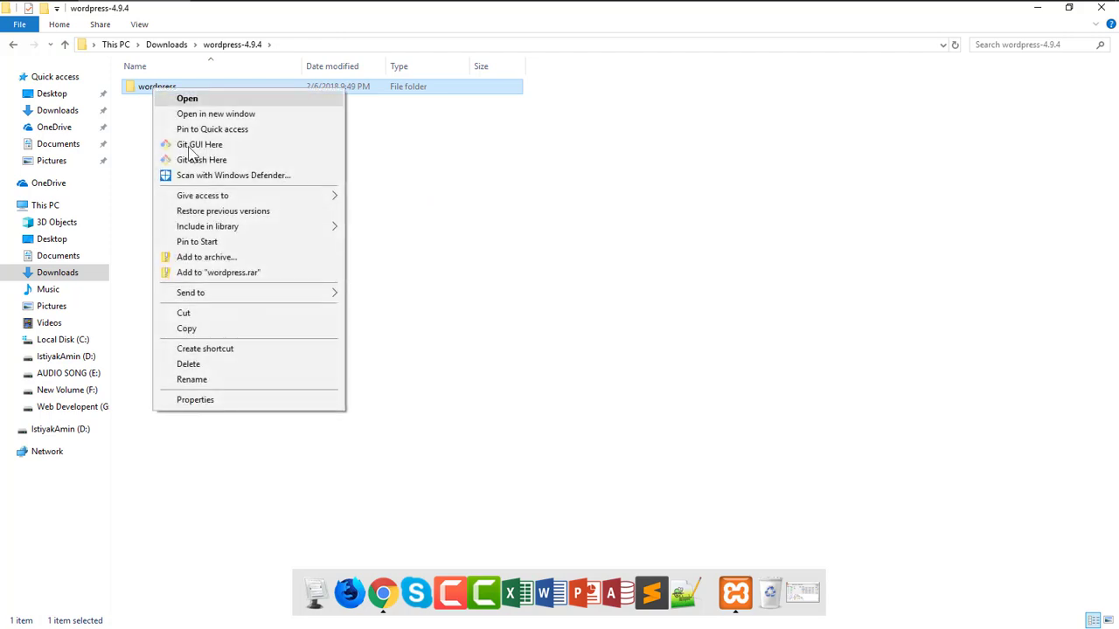
{"action": "left_click", "coordinate": [193, 329]}
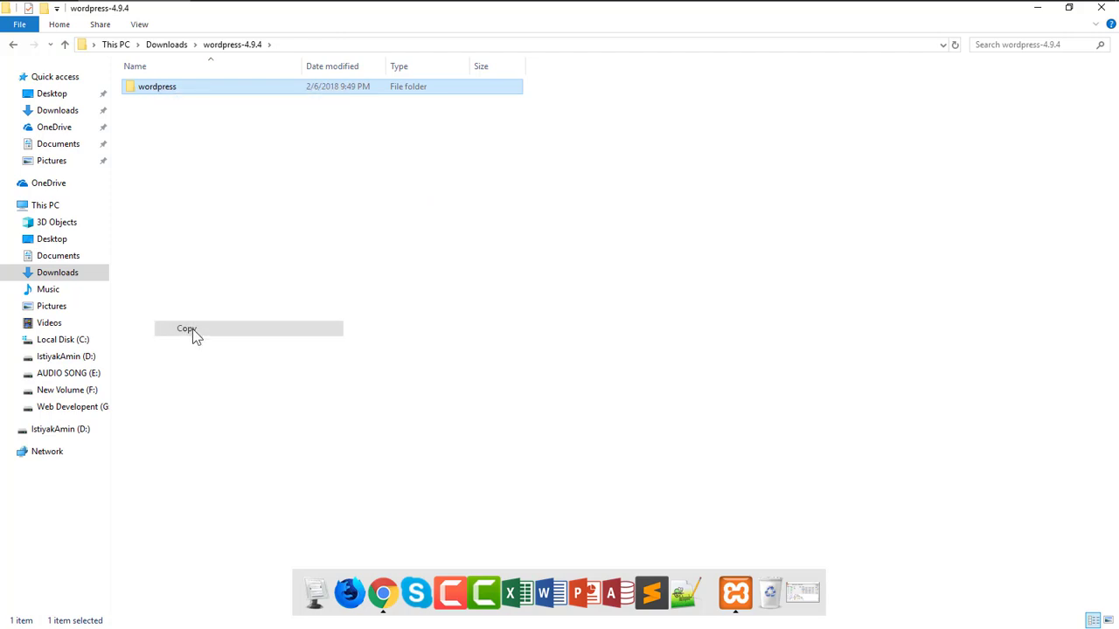
- Paste the wordpress folder into C:\xampp\htdocs
{"action": "left_click", "coordinate": [61, 341]}
{"action": "double_click", "coordinate": [155, 208]}
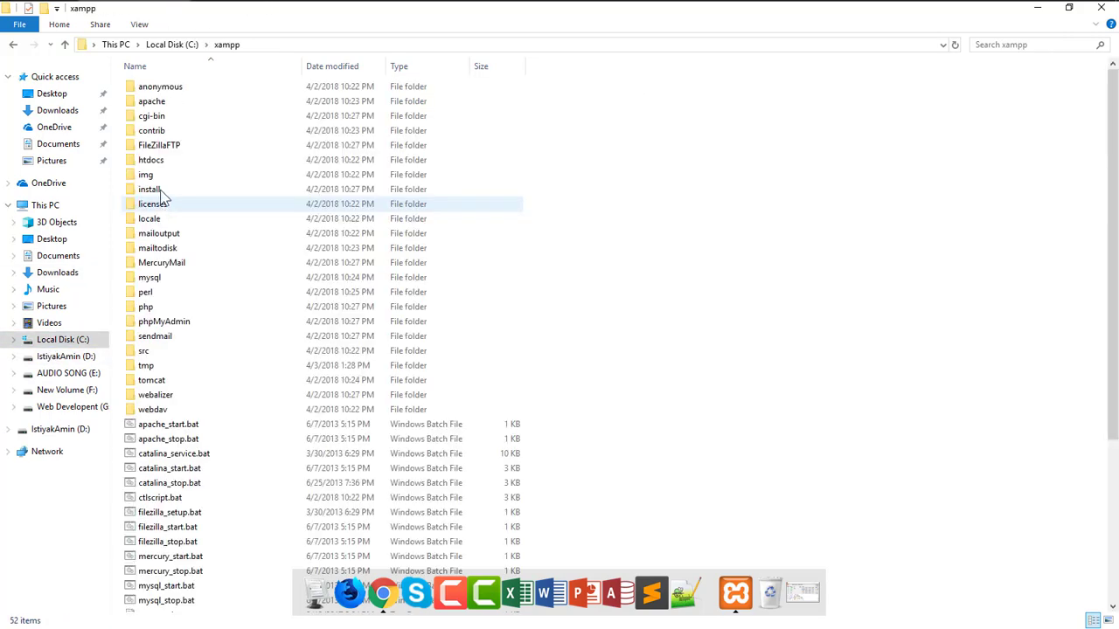
{"action": "left_click", "coordinate": [157, 162]}
{"action": "double_click", "coordinate": [163, 166]}
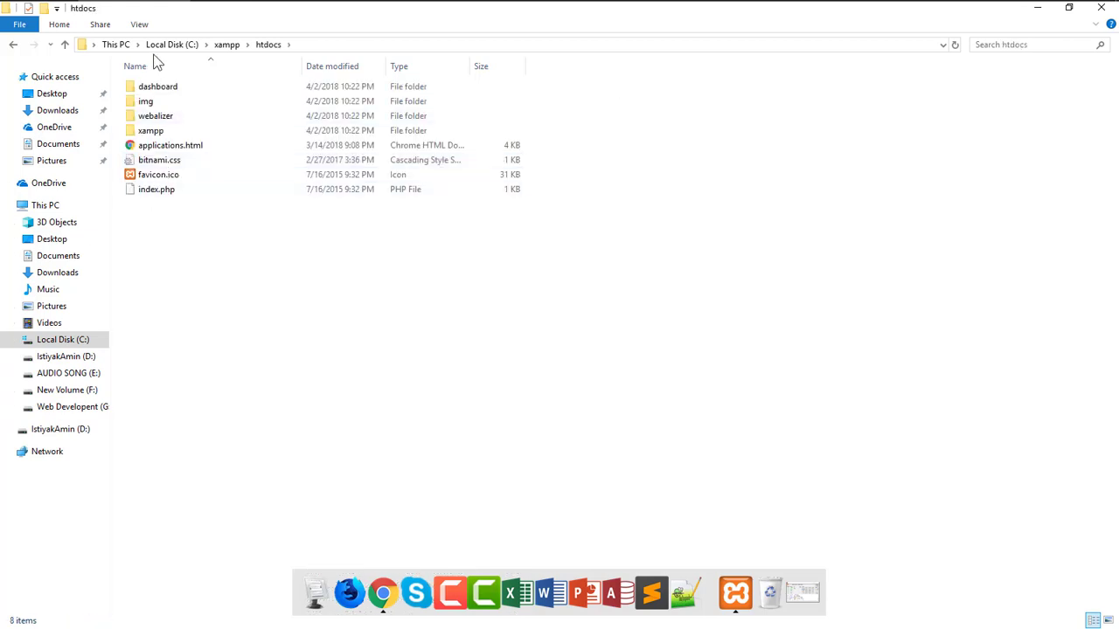
{"action": "right_click", "coordinate": [167, 223]}
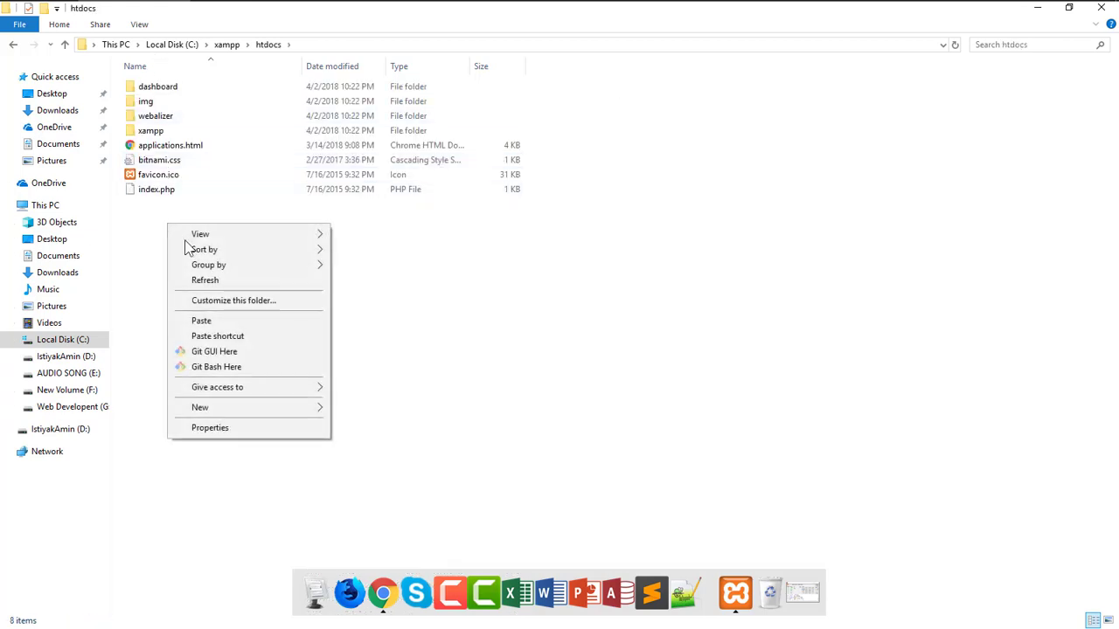
{"action": "left_click", "coordinate": [215, 321]}
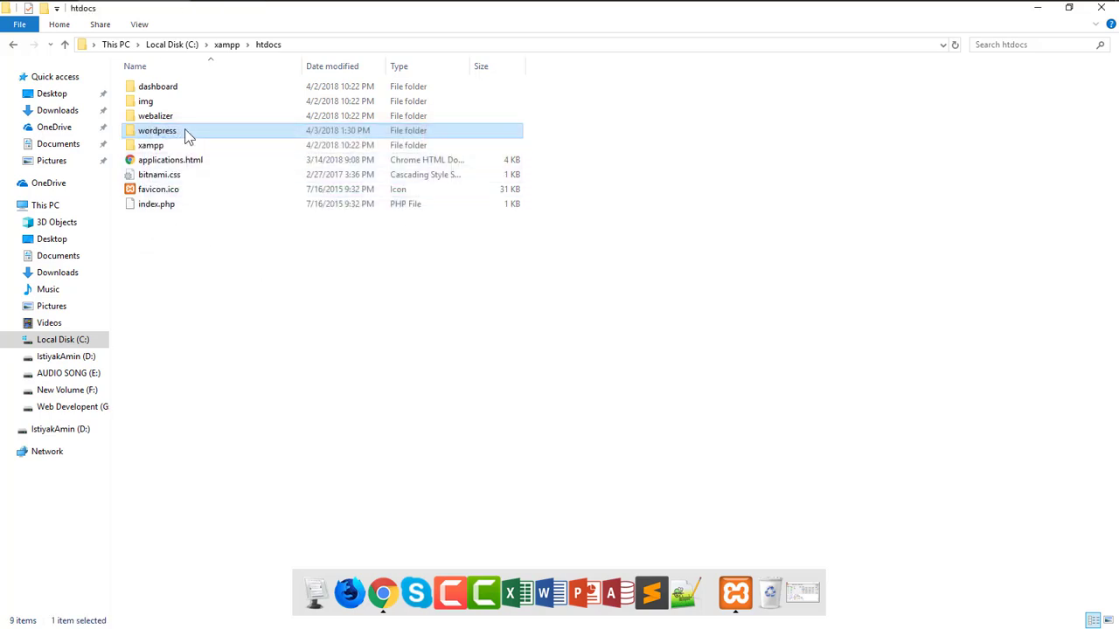
- Rename the pasted folder to test and switch back to Chrome
{"action": "left_click", "coordinate": [185, 131]}
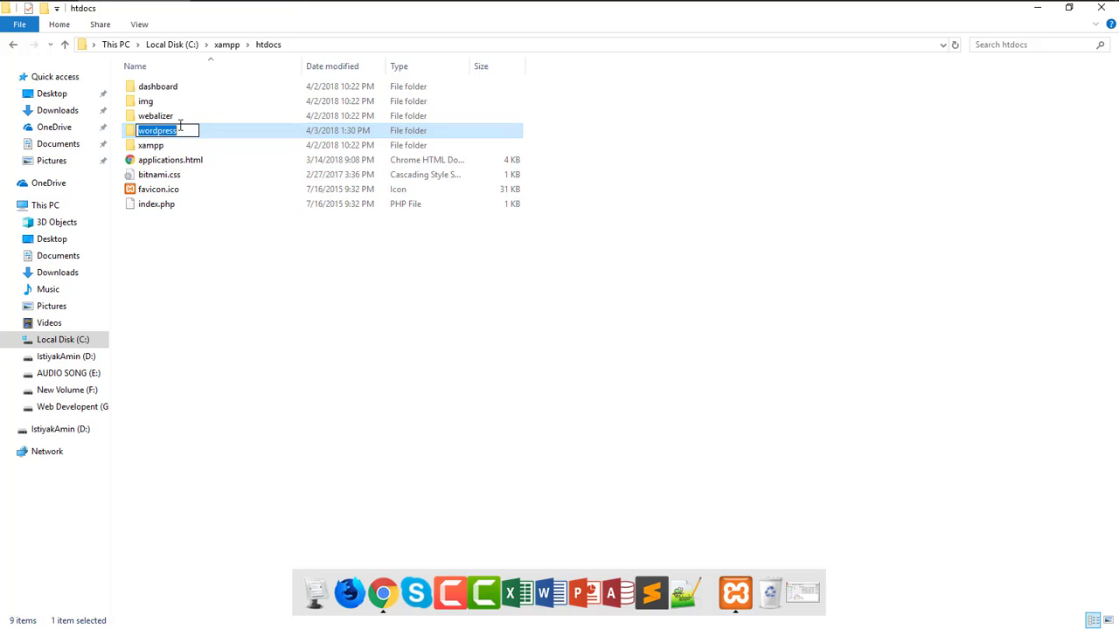
{"action": "type", "text": "test"}
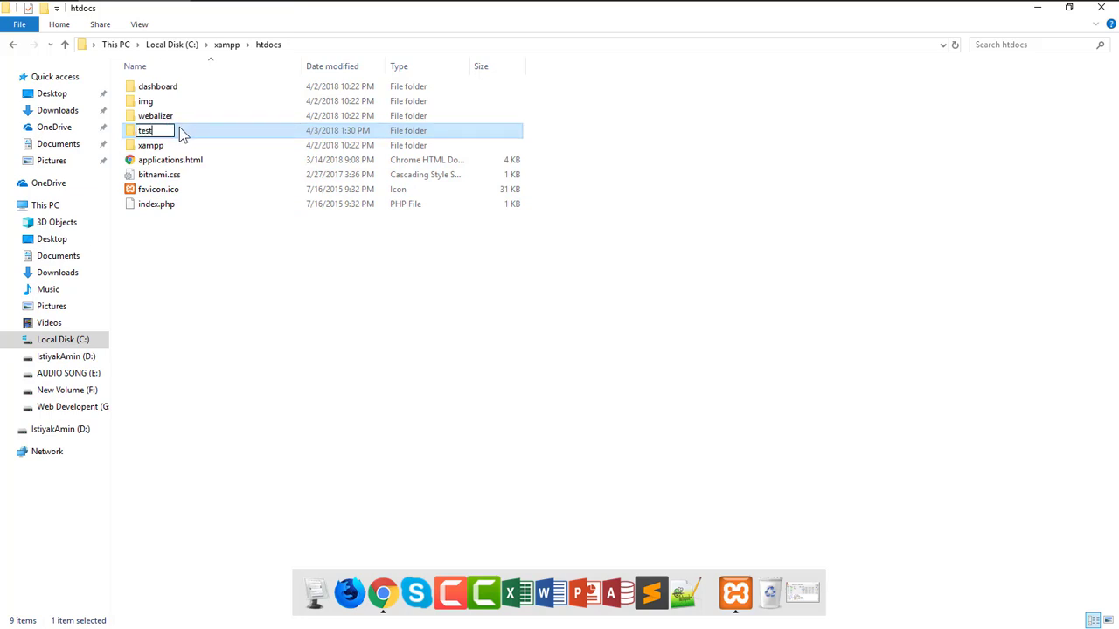
{"action": "key", "text": "Return"}
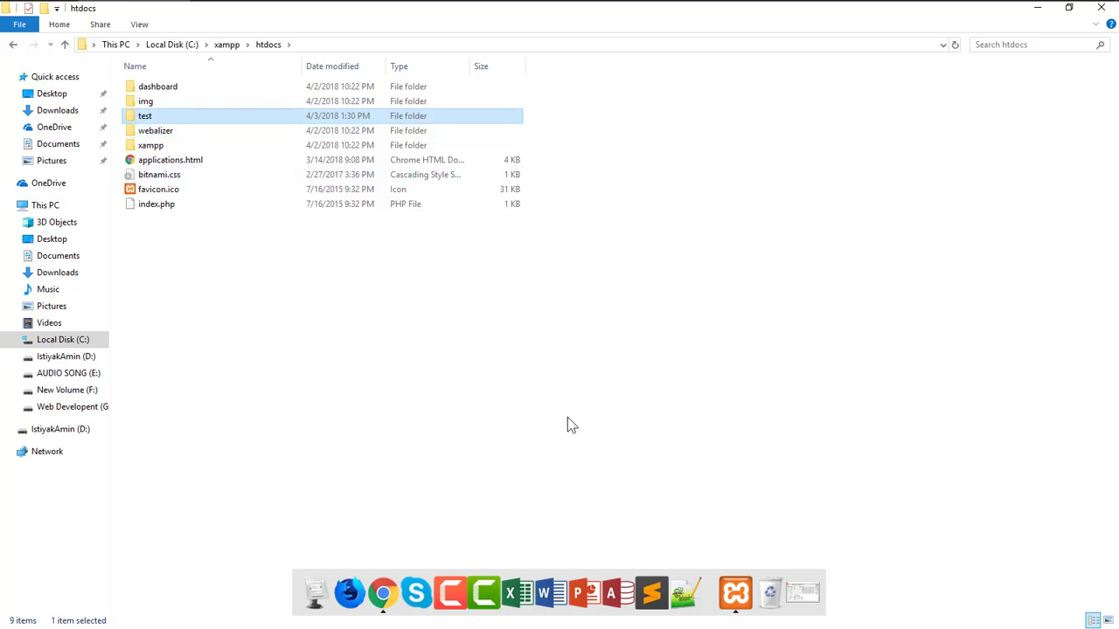
{"action": "key", "text": "alt+Tab"}
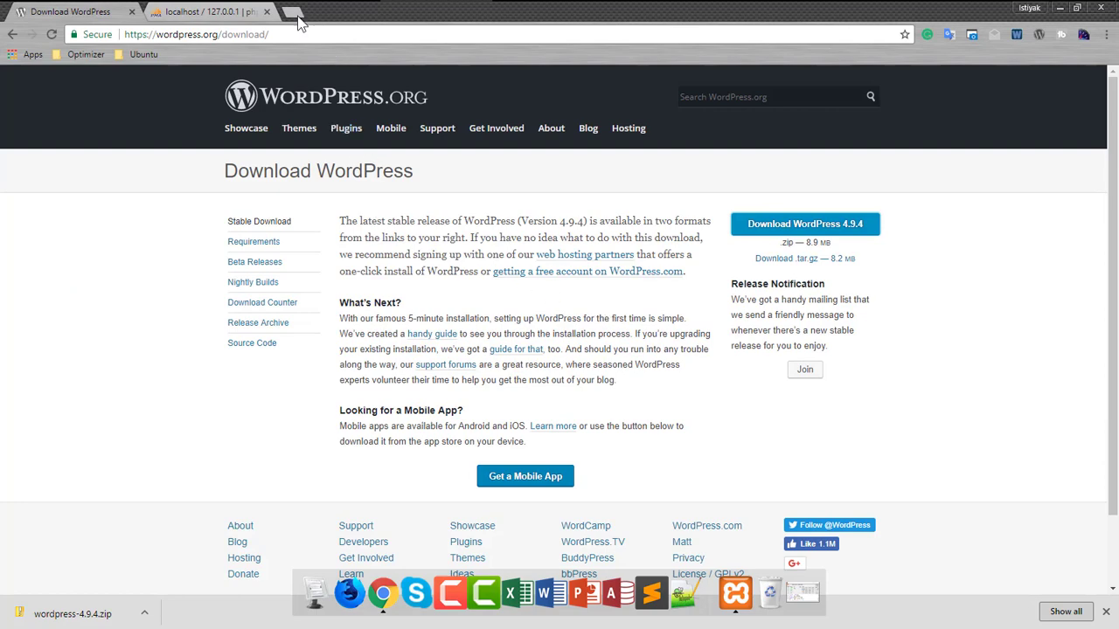
- Load localhost/test in a new tab and continue the installer in English (United States)
{"action": "left_click", "coordinate": [295, 12]}
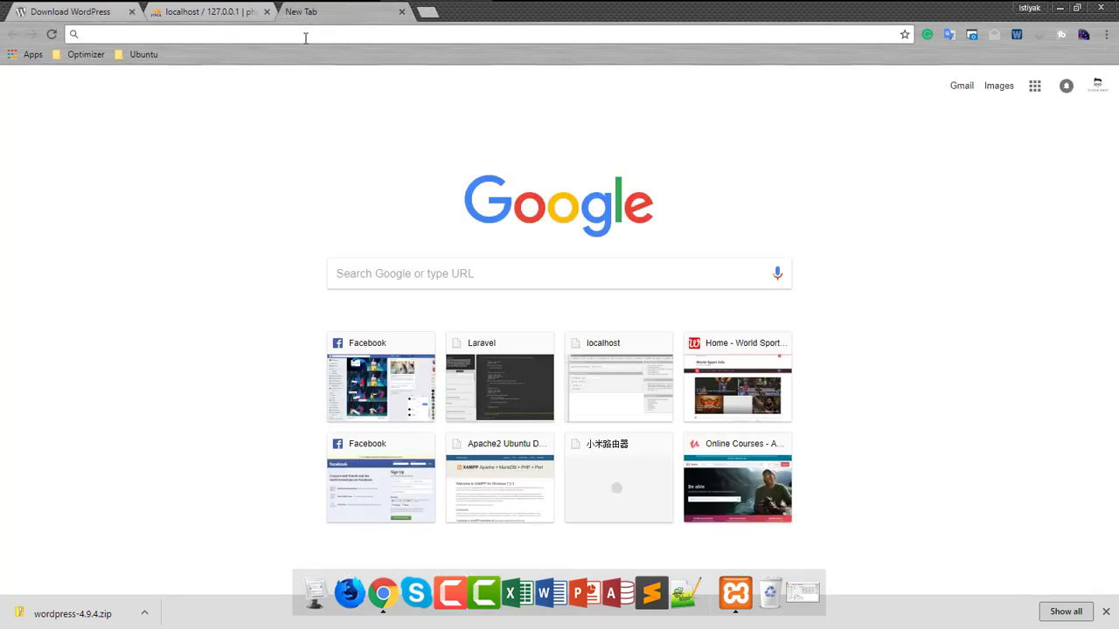
{"action": "type", "text": "localhost"}
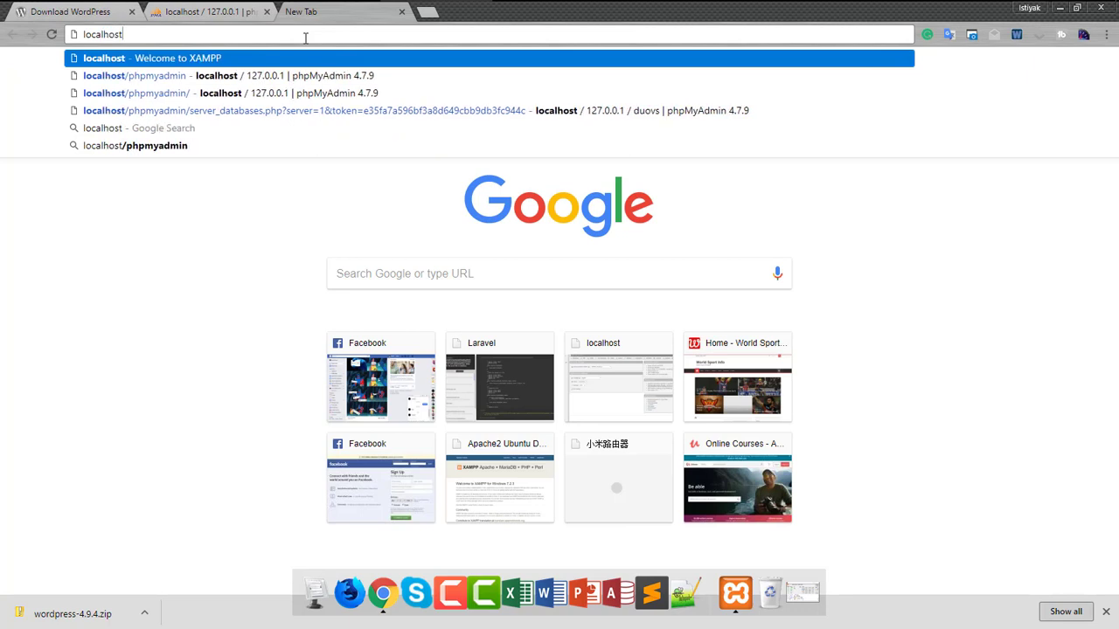
{"action": "type", "text": "/test"}
{"action": "key", "text": "Return"}
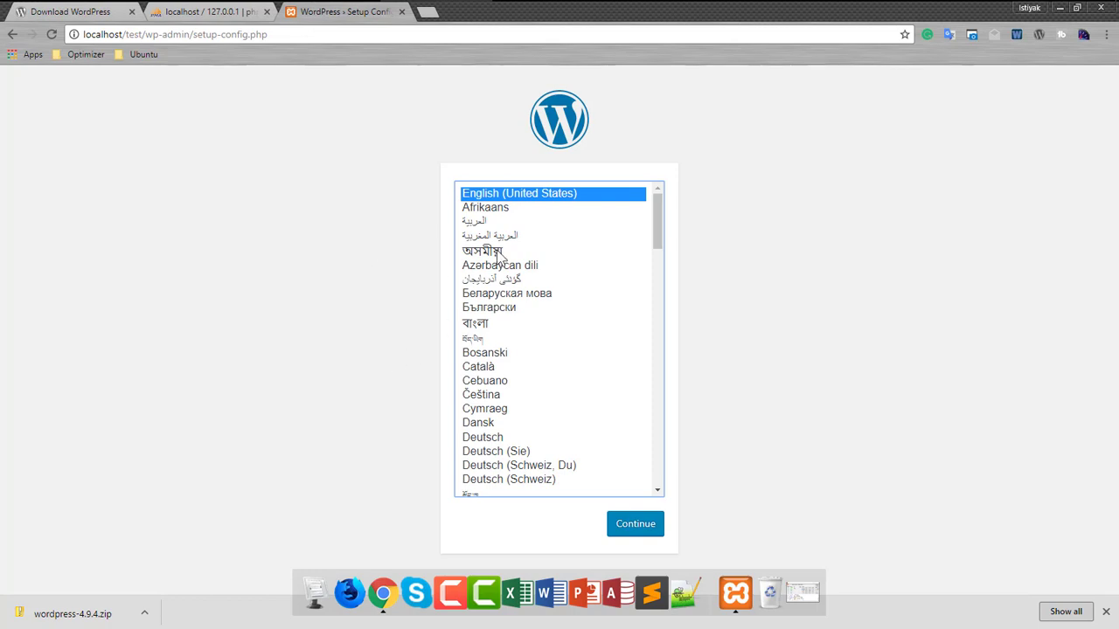
{"action": "left_click", "coordinate": [630, 525]}
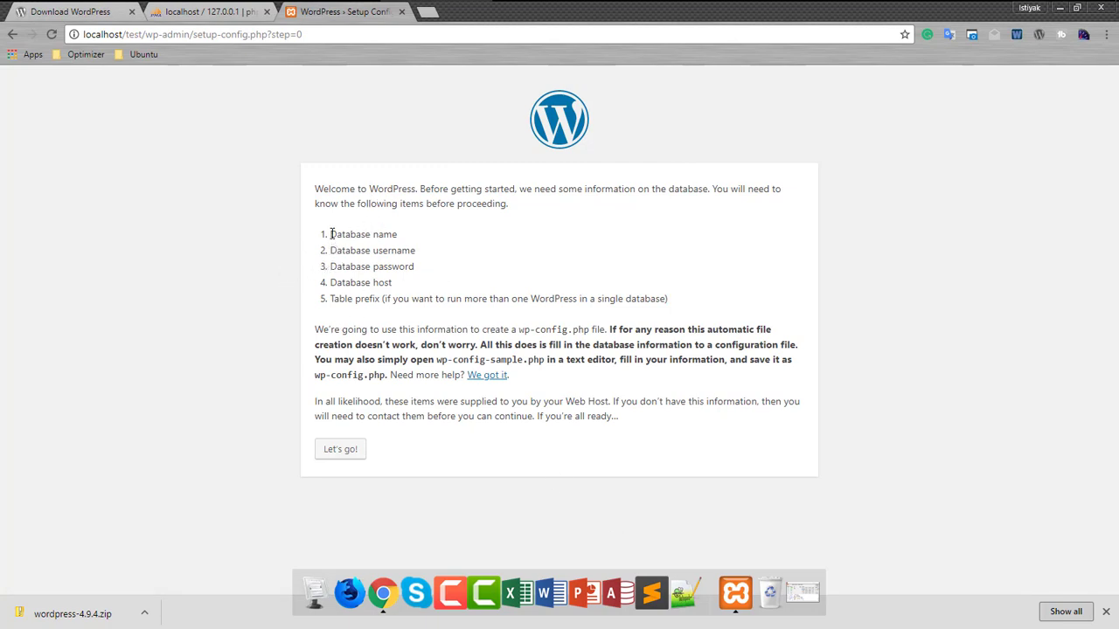
{"action": "left_click_drag", "start_coordinate": [329, 232], "coordinate": [419, 249]}
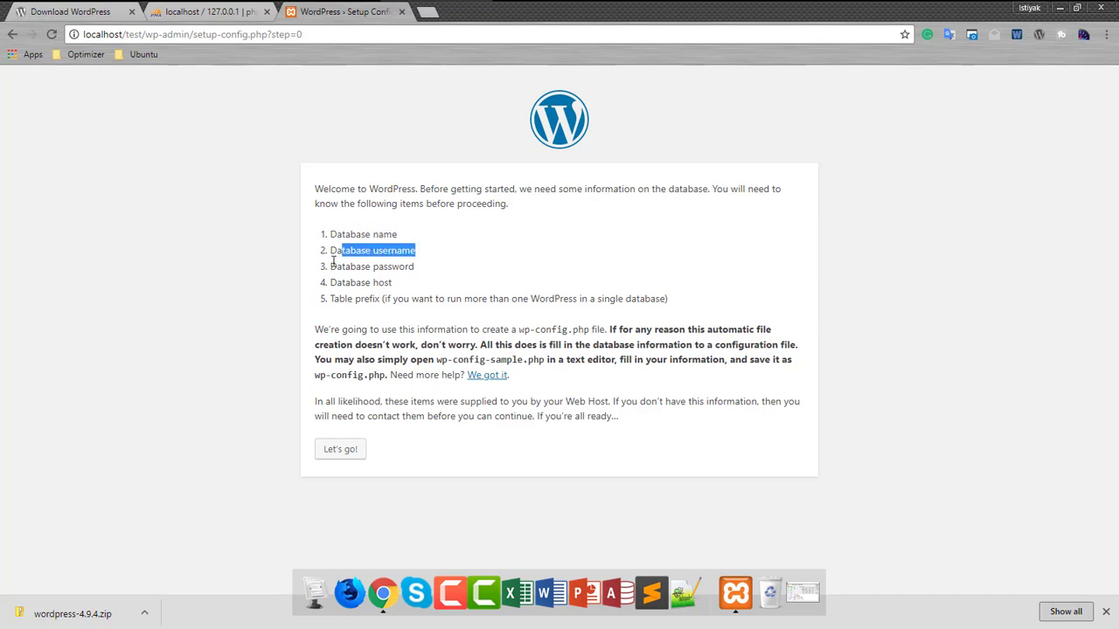
{"action": "left_click_drag", "start_coordinate": [337, 266], "coordinate": [440, 301]}
{"action": "left_click", "coordinate": [450, 301]}
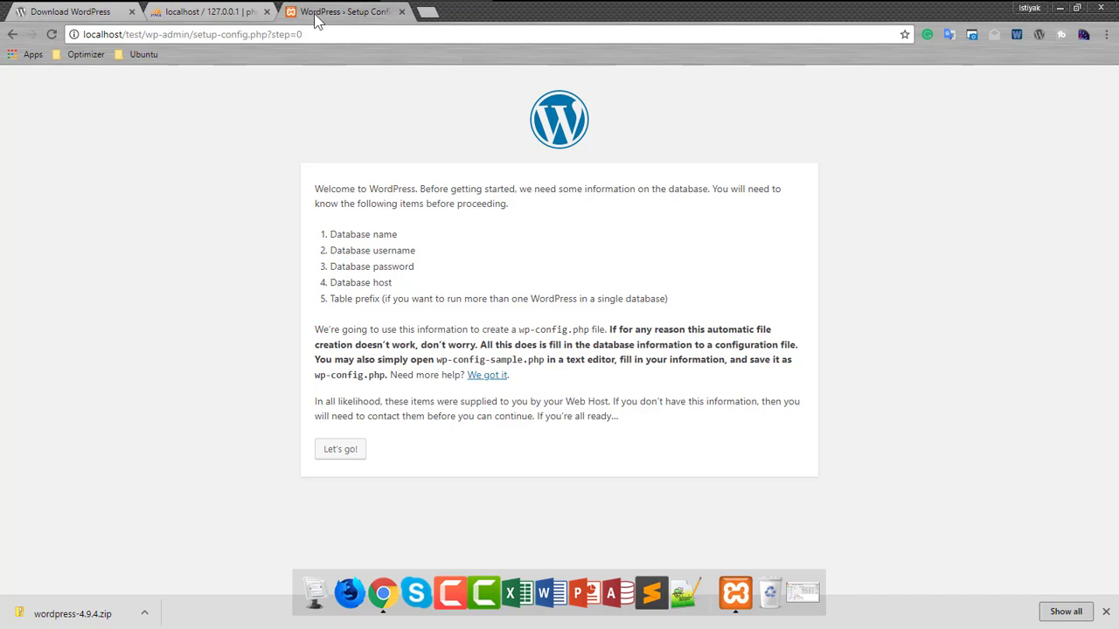
- Create a database named hello in phpMyAdmin and go back to the WordPress setup tab
{"action": "left_click", "coordinate": [196, 12]}
{"action": "left_click", "coordinate": [41, 142]}
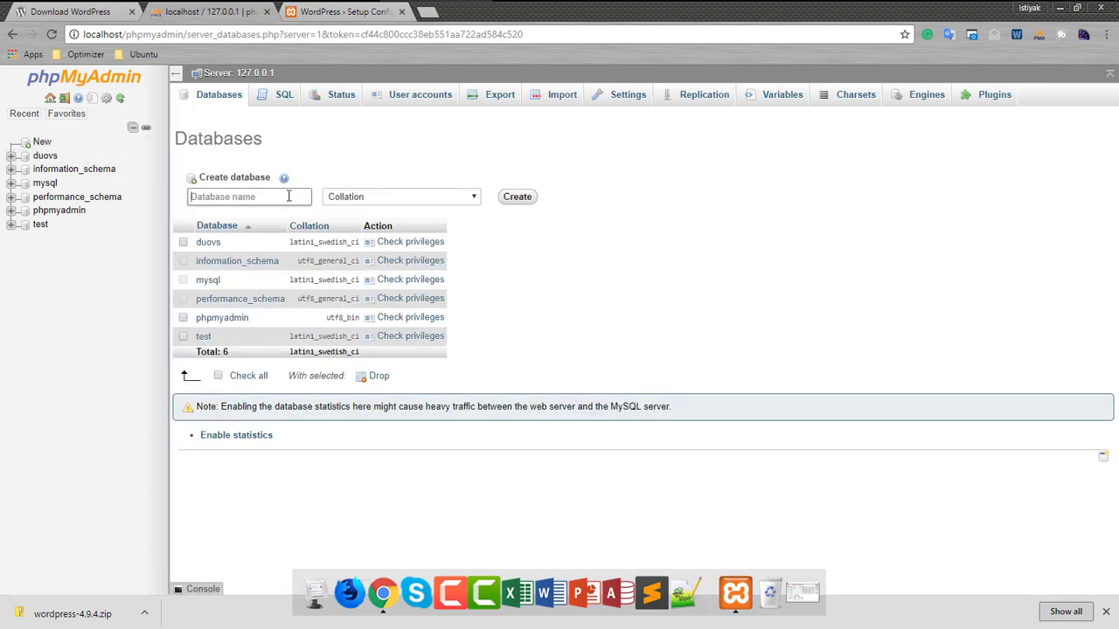
{"action": "type", "text": "hello"}
{"action": "left_click", "coordinate": [519, 199]}
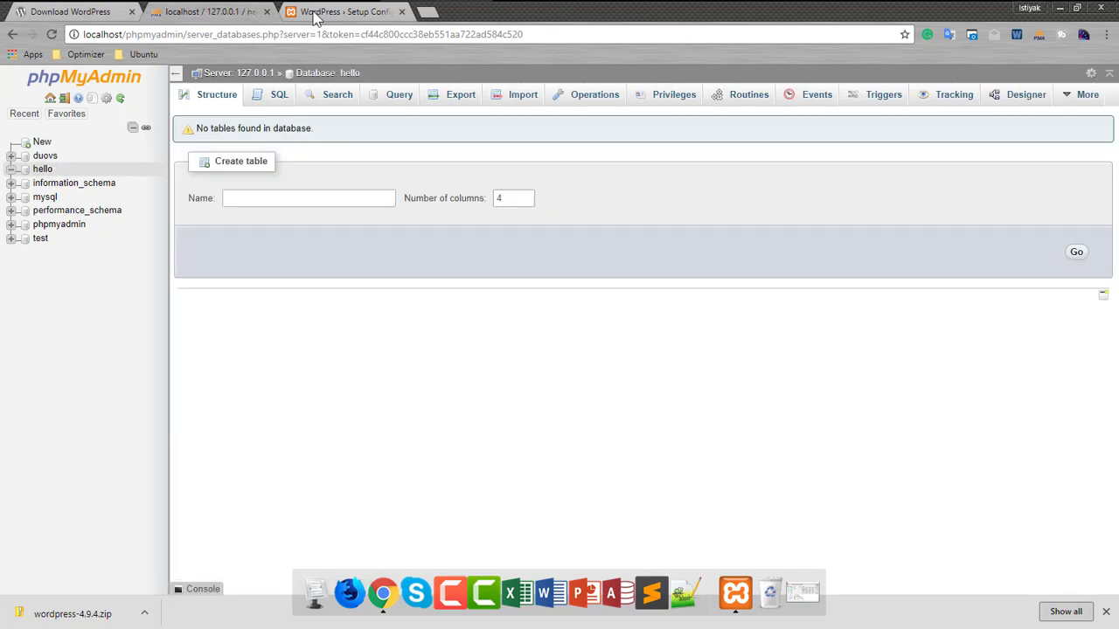
{"action": "left_click", "coordinate": [319, 15]}
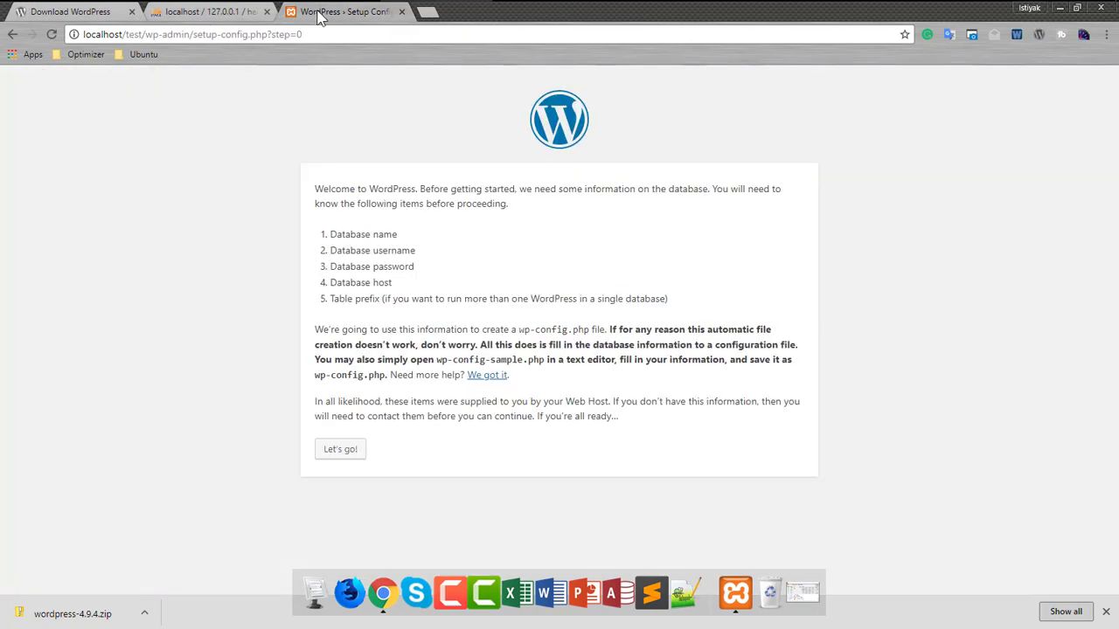
- Open the database connection form and set Database Name to hello
{"action": "left_click", "coordinate": [345, 450]}
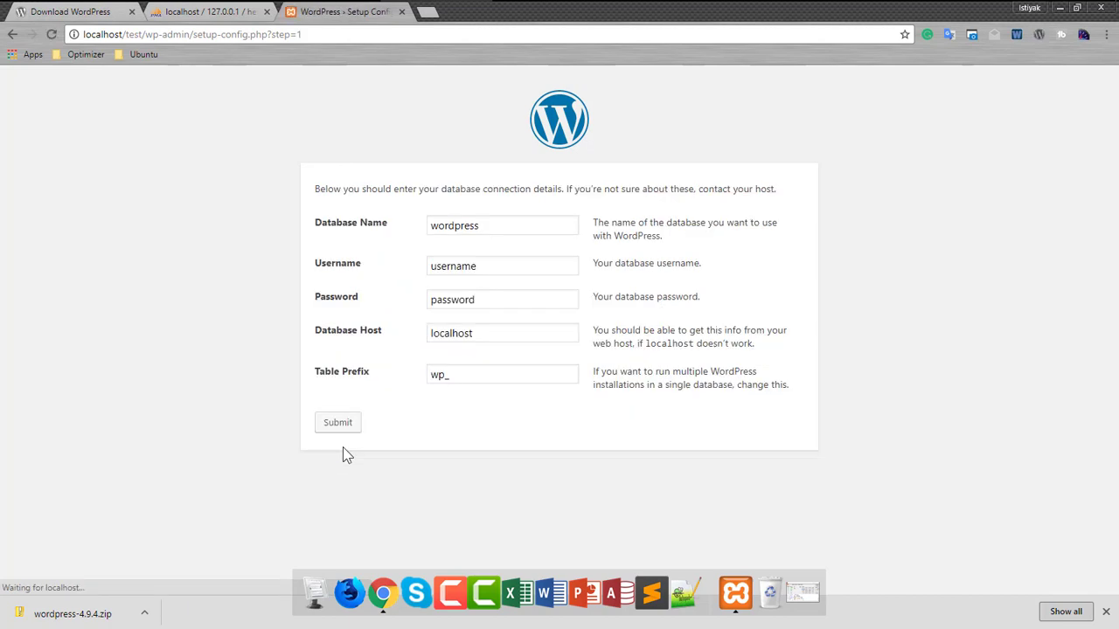
{"action": "double_click", "coordinate": [454, 227]}
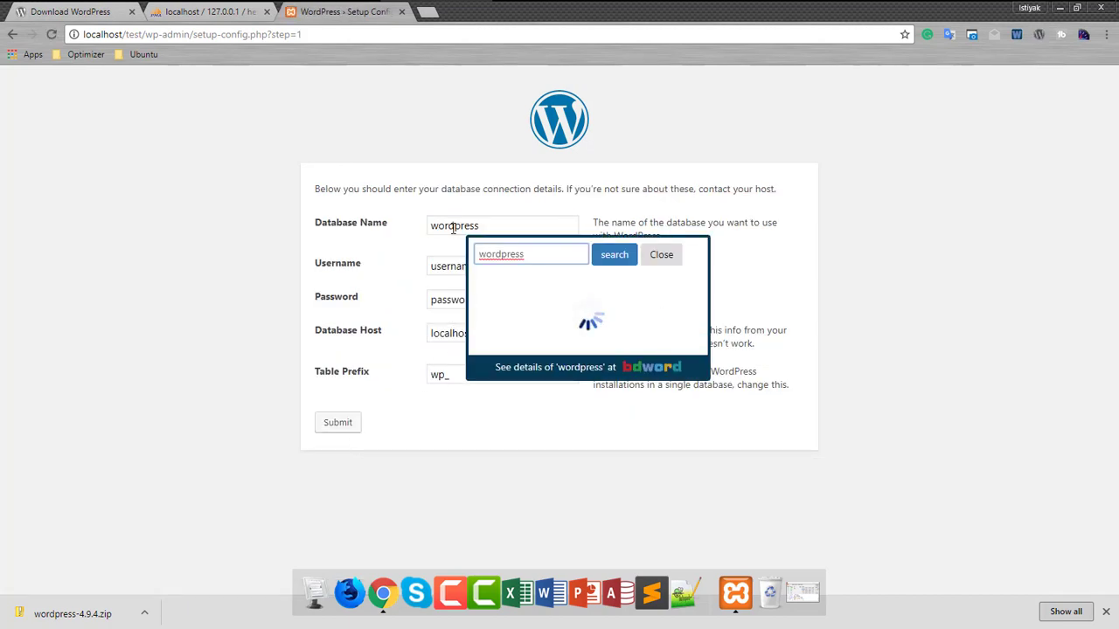
{"action": "left_click", "coordinate": [1016, 34]}
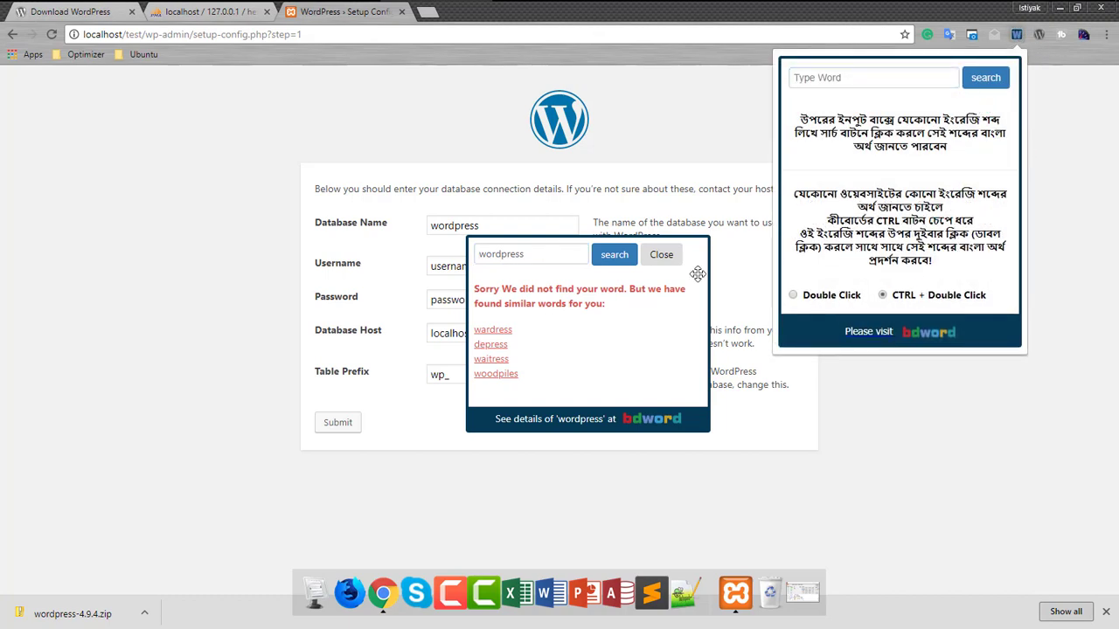
{"action": "left_click", "coordinate": [662, 254]}
{"action": "double_click", "coordinate": [491, 223]}
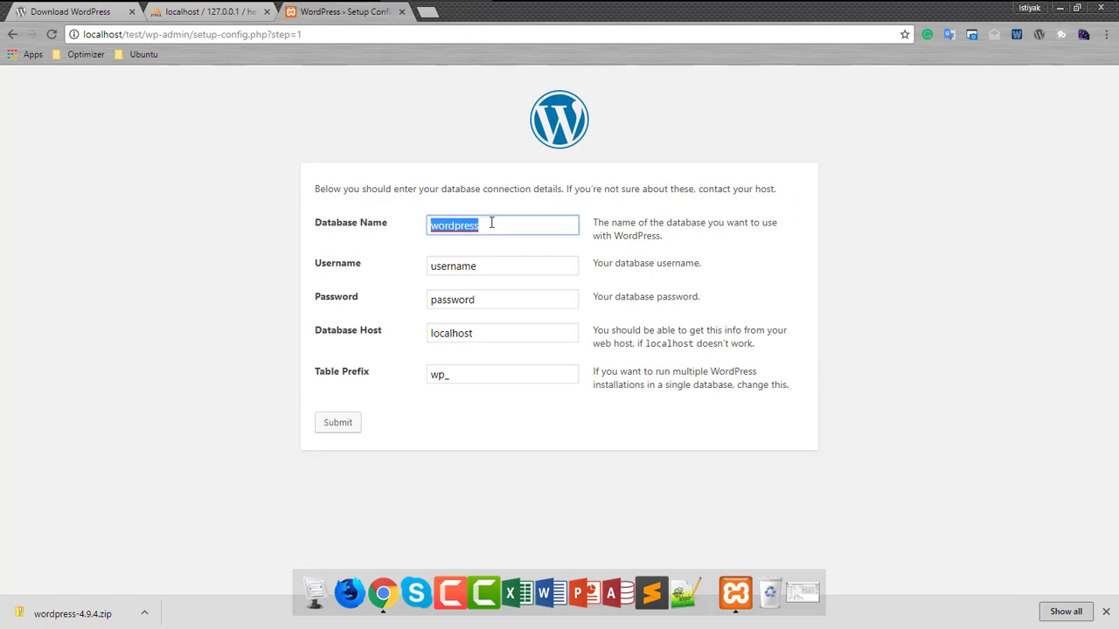
{"action": "type", "text": "hello"}
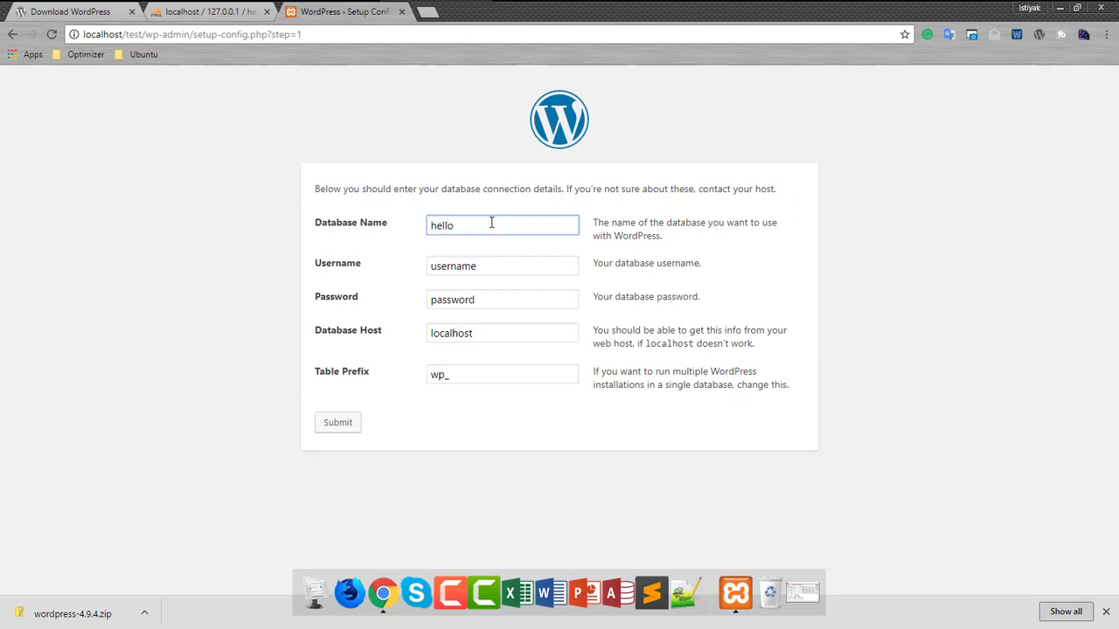
- Set username root, an empty password and table prefix ttf_, then submit
{"action": "double_click", "coordinate": [449, 268]}
{"action": "type", "text": "r"}
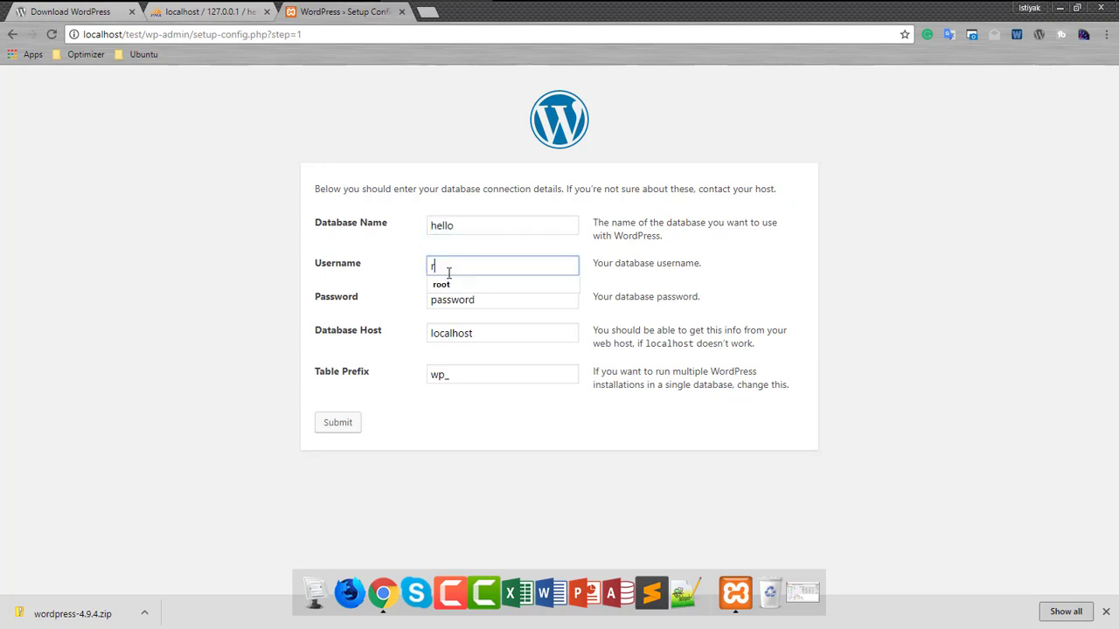
{"action": "type", "text": "oot"}
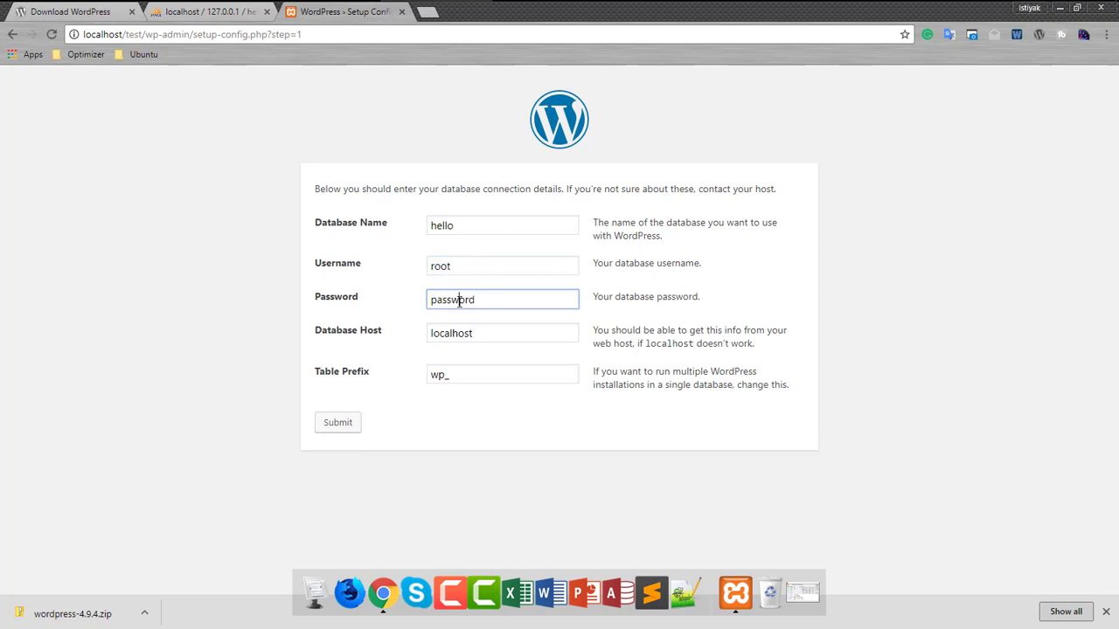
{"action": "double_click", "coordinate": [459, 302]}
{"action": "key", "text": "BackSpace"}
{"action": "left_click", "coordinate": [445, 376]}
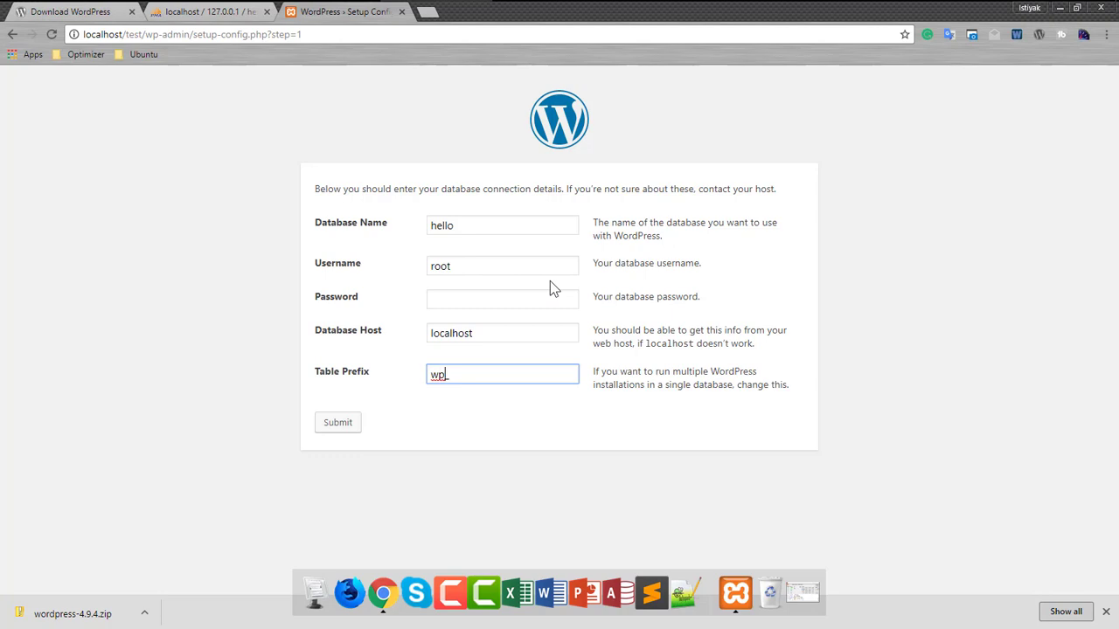
{"action": "key", "text": "BackSpace"}
{"action": "key", "text": "BackSpace"}
{"action": "key", "text": "BackSpace"}
{"action": "type", "text": "ttf"}
{"action": "left_click", "coordinate": [338, 428]}
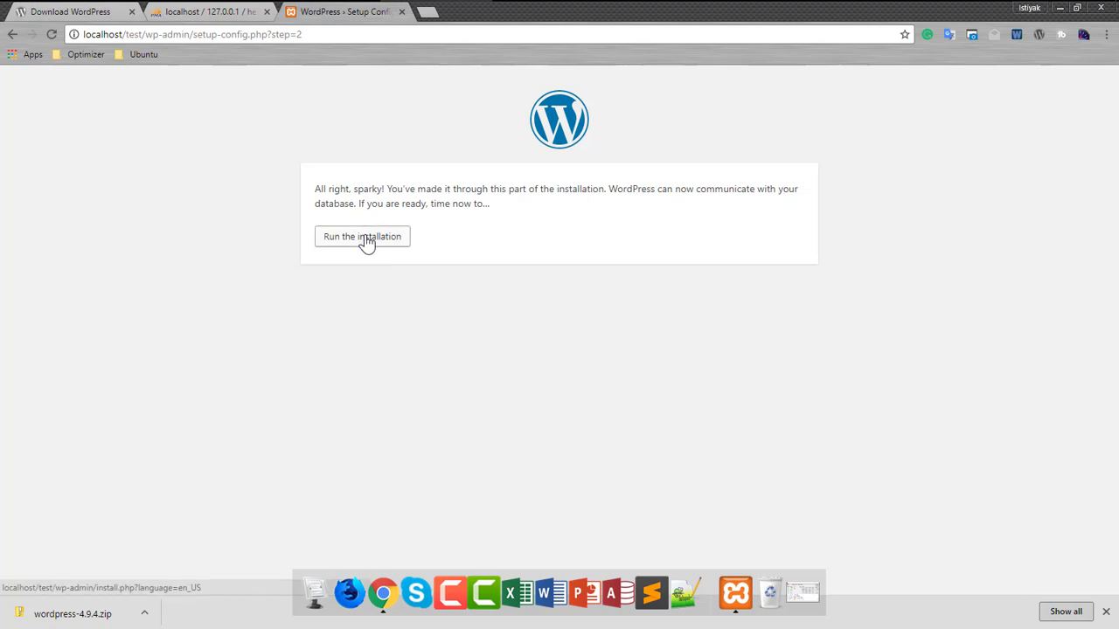
- Run the installation, title the site 'Test site' and replace the generated admin password
{"action": "left_click", "coordinate": [366, 239]}
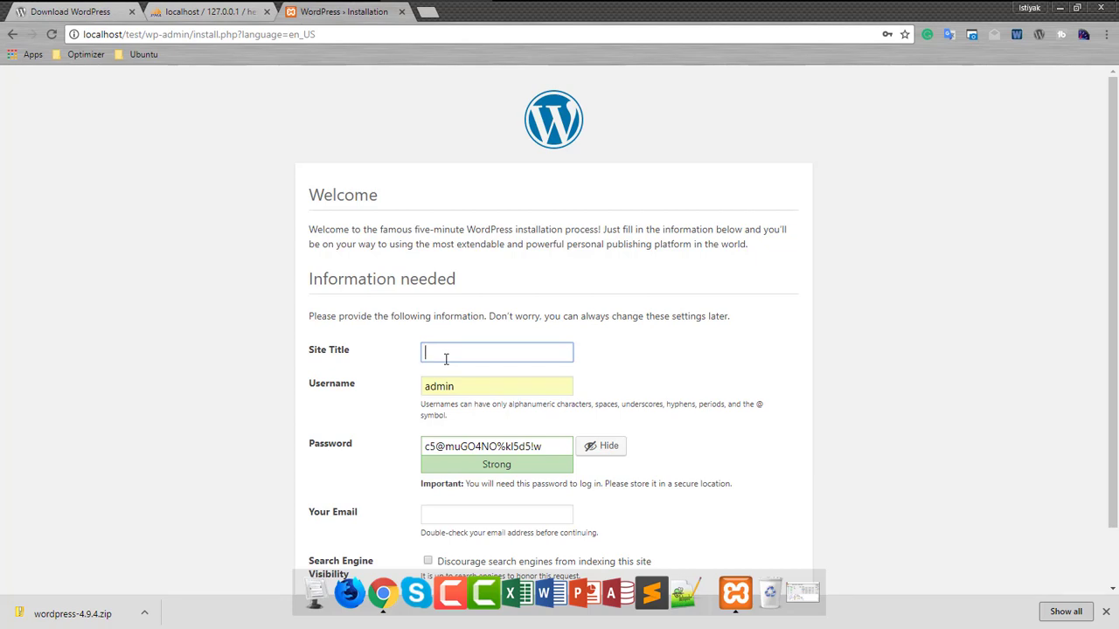
{"action": "type", "text": "Test site"}
{"action": "scroll", "coordinate": [446, 357], "scroll_direction": "down", "scroll_amount": 1}
{"action": "left_click", "coordinate": [488, 381]}
{"action": "double_click", "coordinate": [488, 381]}
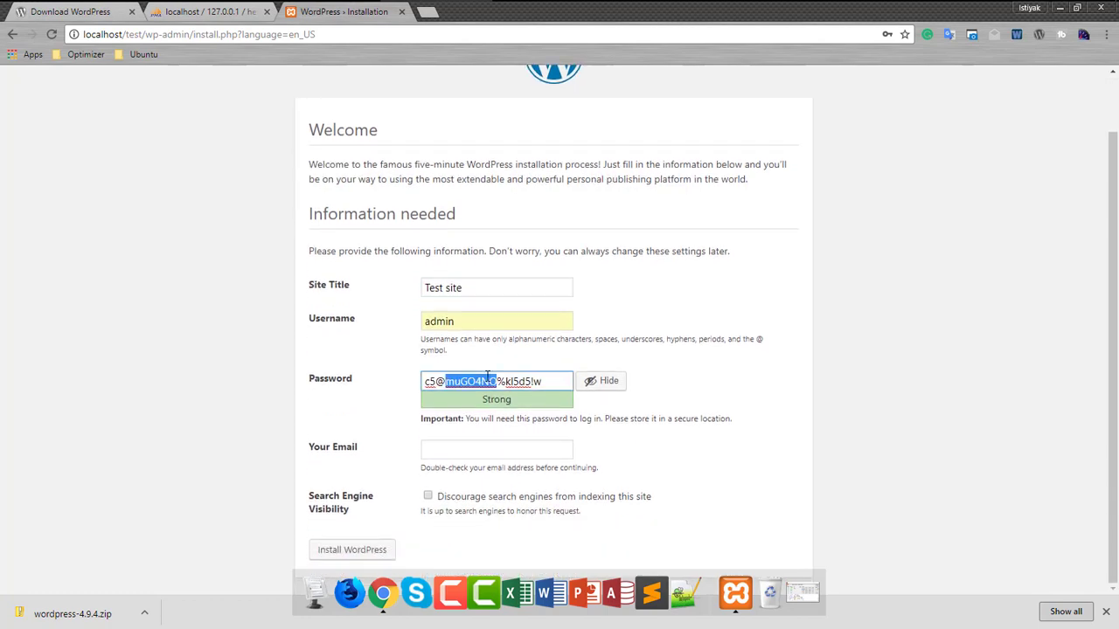
{"action": "key", "text": "ctrl+a"}
{"action": "type", "text": "admin"}
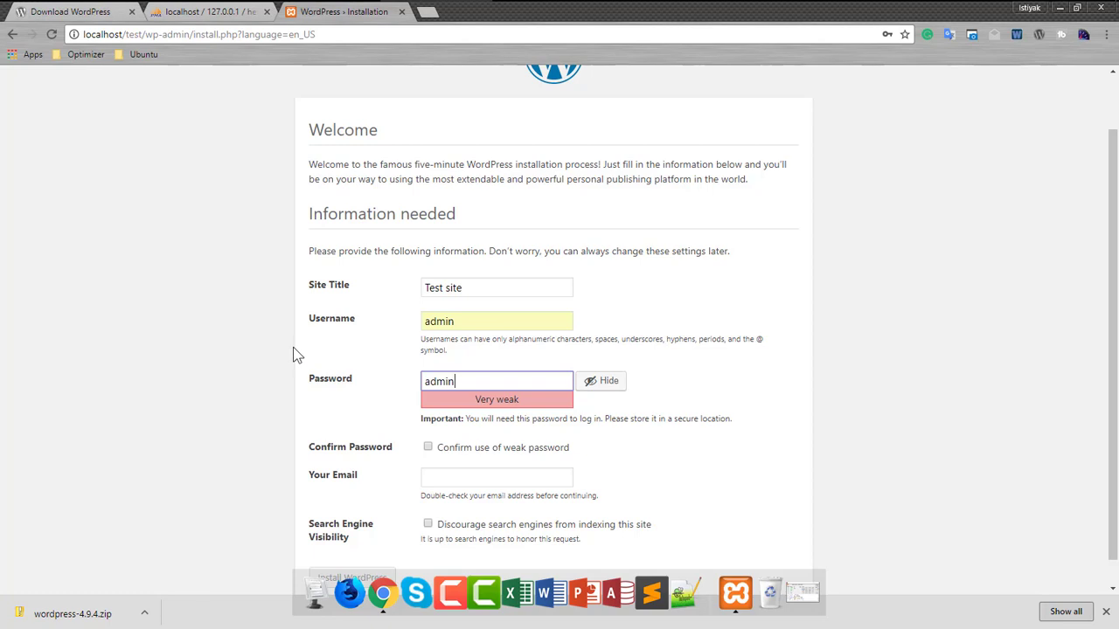
- Confirm the weak password, fill in the admin's e-mail, discourage search engines, and install WordPress
{"action": "scroll", "coordinate": [294, 354], "scroll_direction": "down", "scroll_amount": 1}
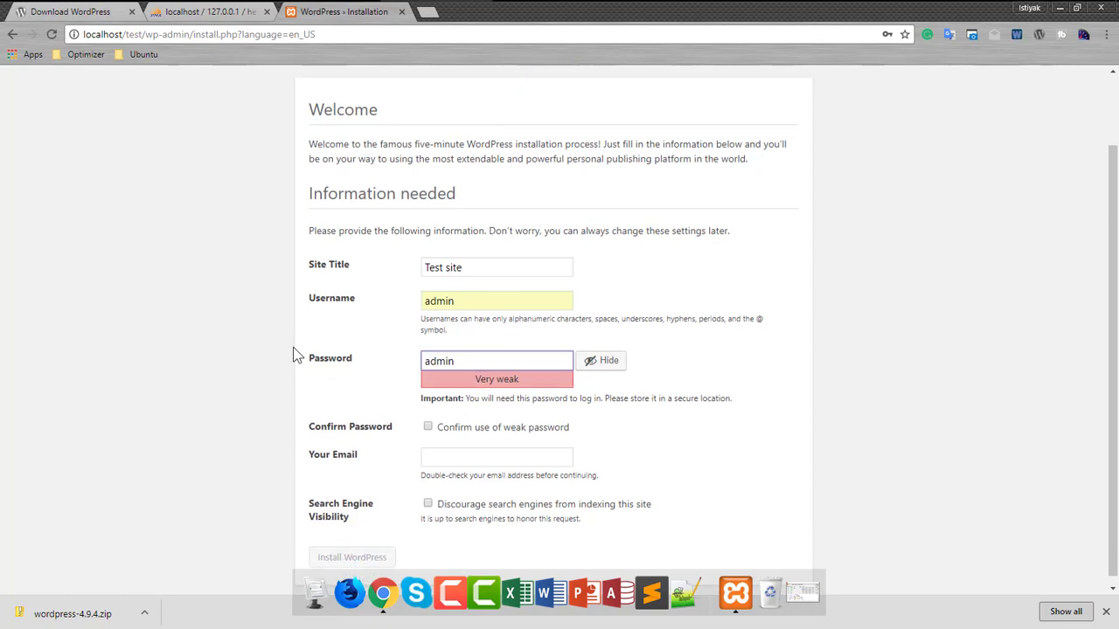
{"action": "left_click", "coordinate": [428, 421]}
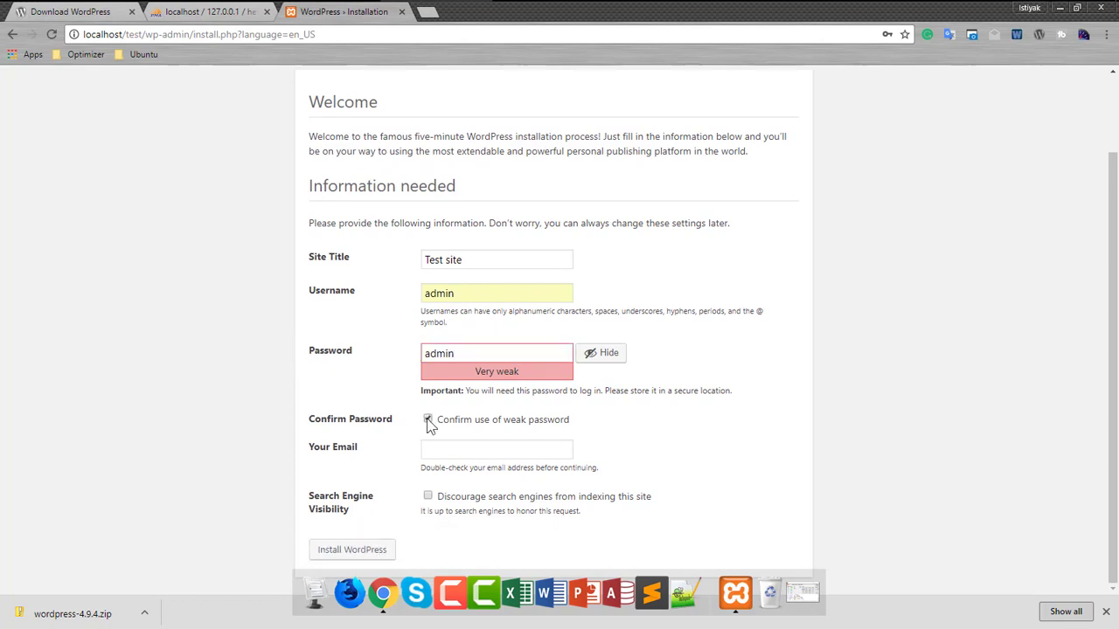
{"action": "left_click", "coordinate": [451, 452]}
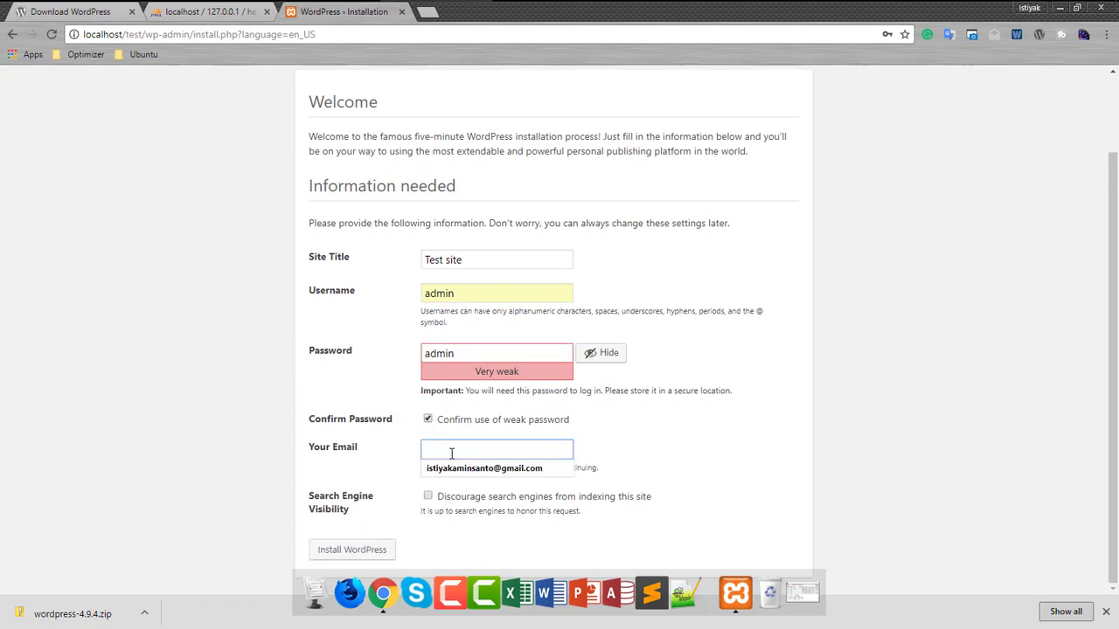
{"action": "left_click", "coordinate": [480, 469]}
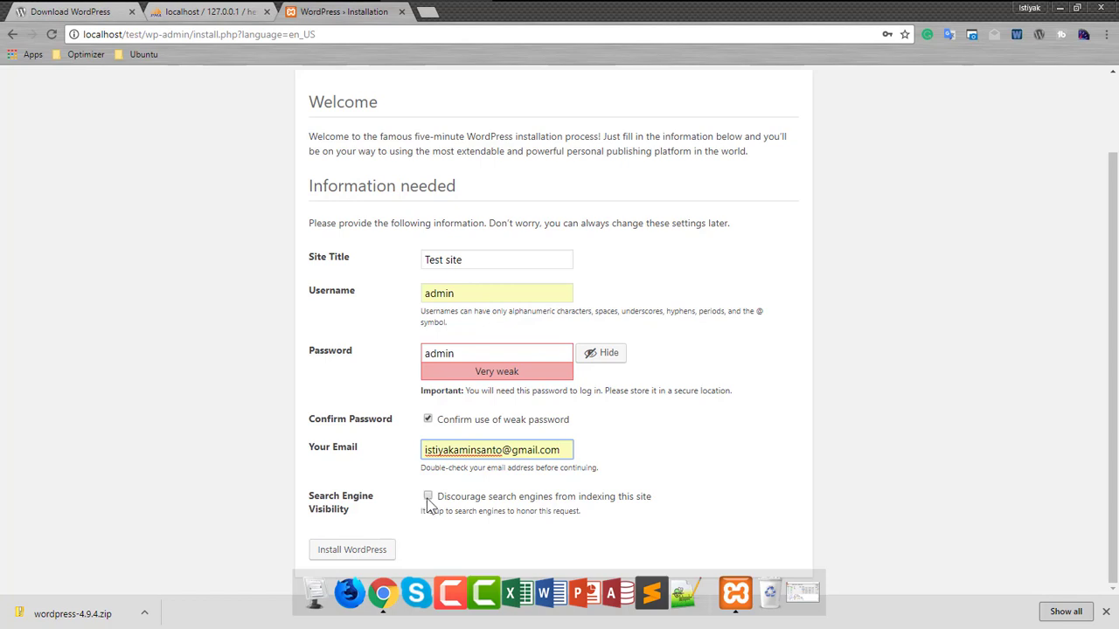
{"action": "left_click", "coordinate": [426, 499]}
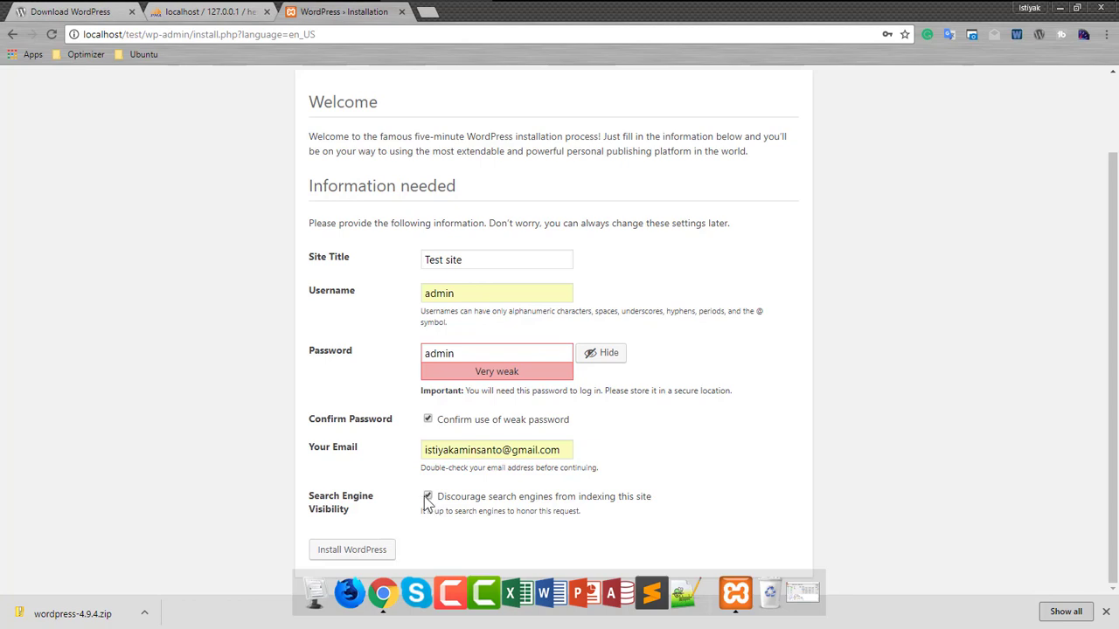
{"action": "left_click", "coordinate": [349, 552]}
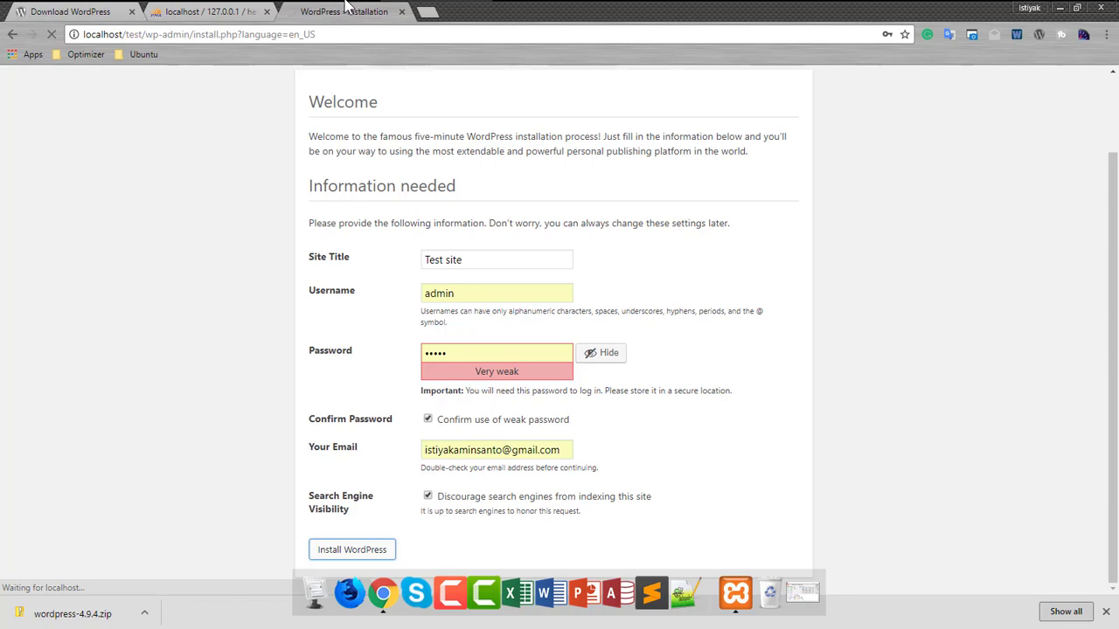
{"action": "mouse_move", "coordinate": [357, 7]}
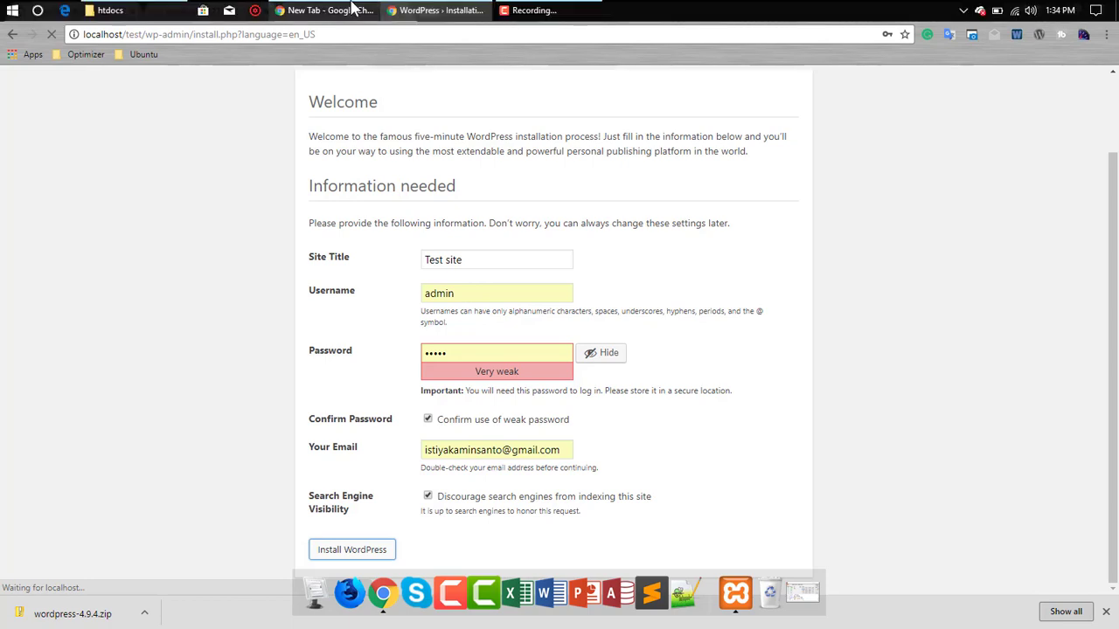
{"action": "left_click", "coordinate": [531, 11]}
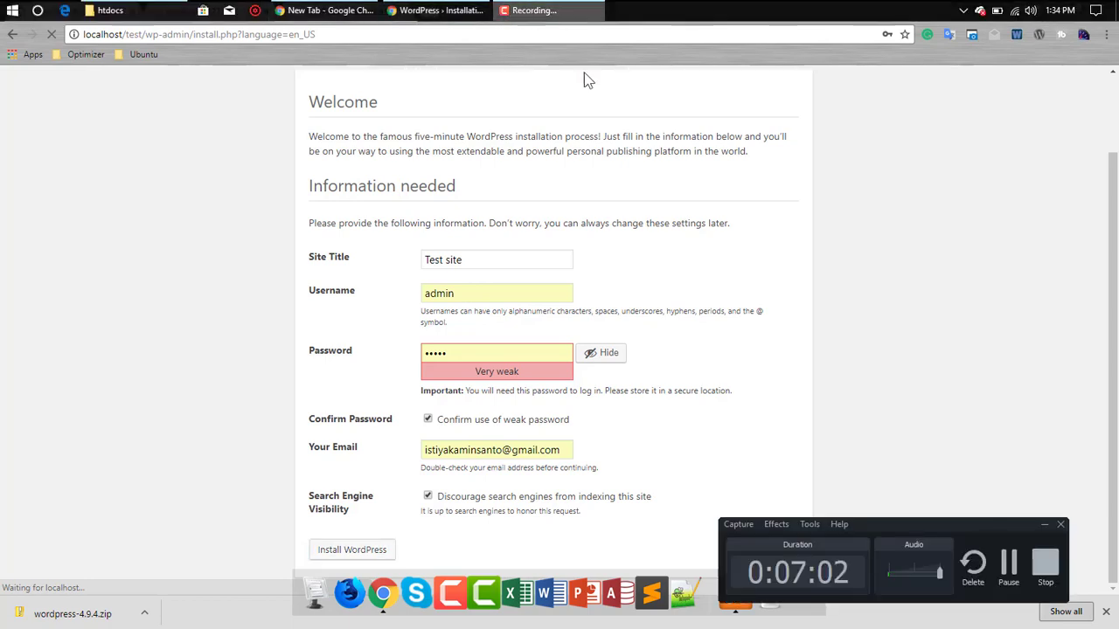
{"action": "left_click", "coordinate": [1044, 525]}
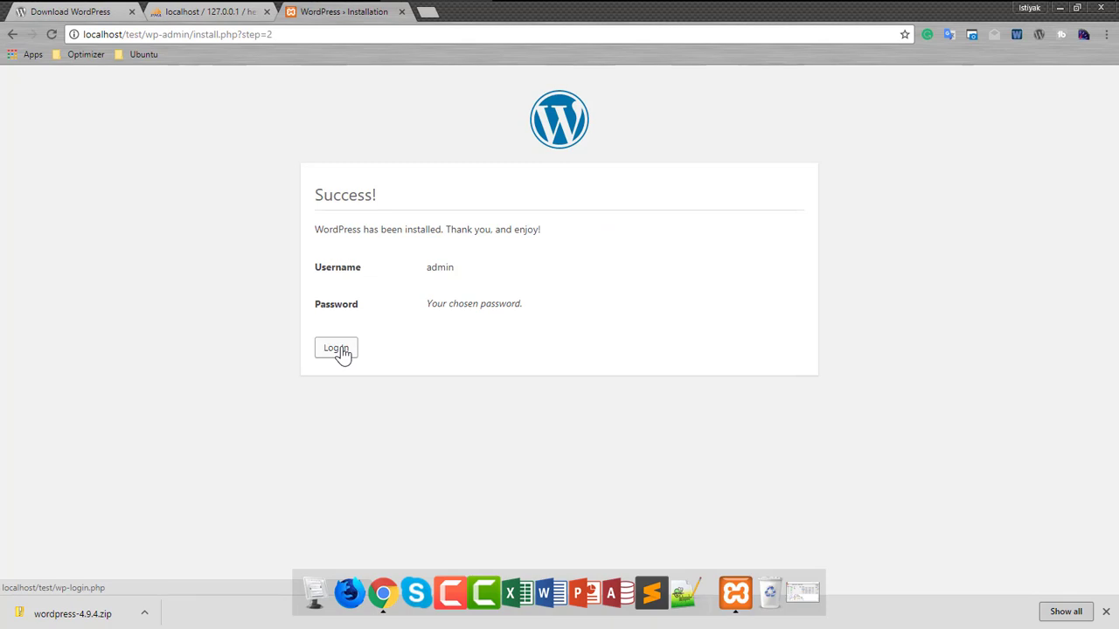
- Sign in to WordPress as admin and view the live Test Site homepage at localhost/test
{"action": "left_click", "coordinate": [341, 351]}
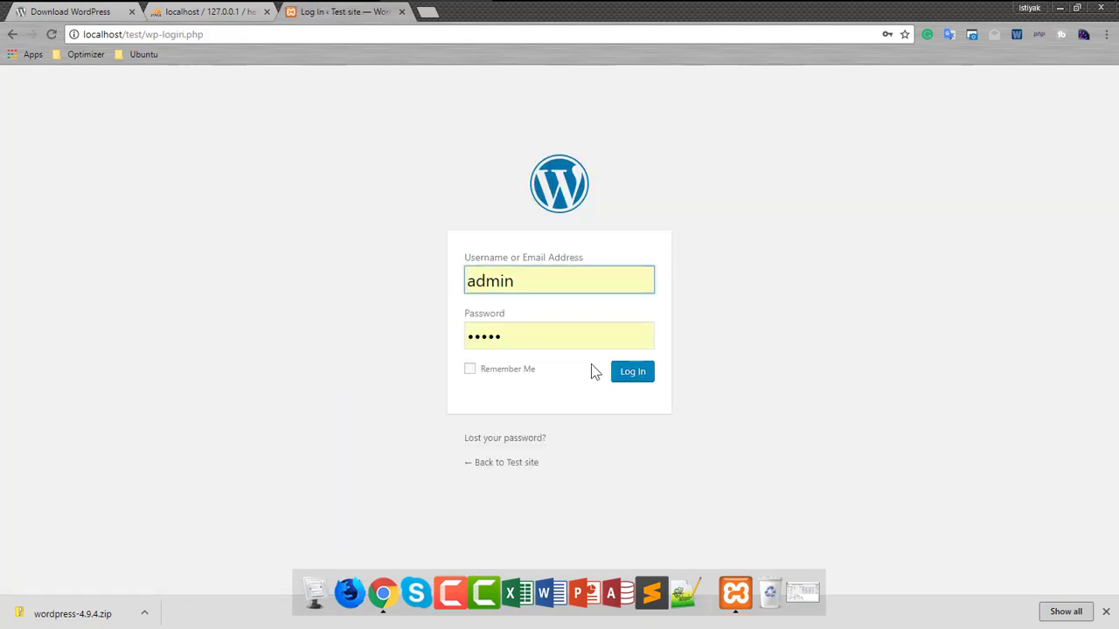
{"action": "left_click", "coordinate": [632, 373]}
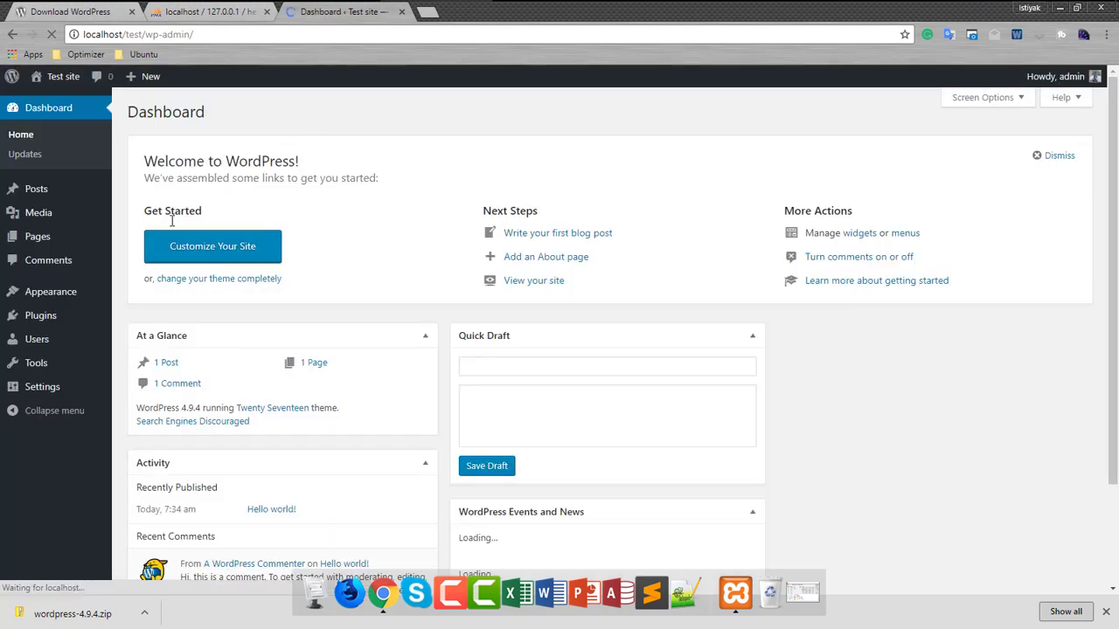
{"action": "mouse_move", "coordinate": [40, 80]}
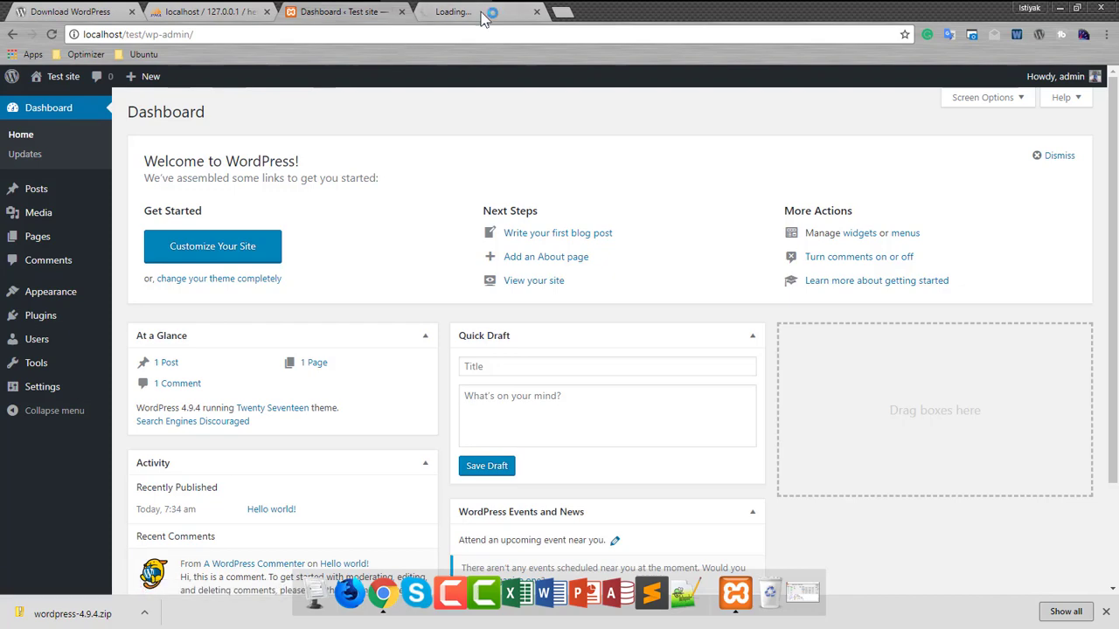
{"action": "left_click", "coordinate": [489, 14]}
{"action": "scroll", "coordinate": [572, 336], "scroll_direction": "down", "scroll_amount": 15}
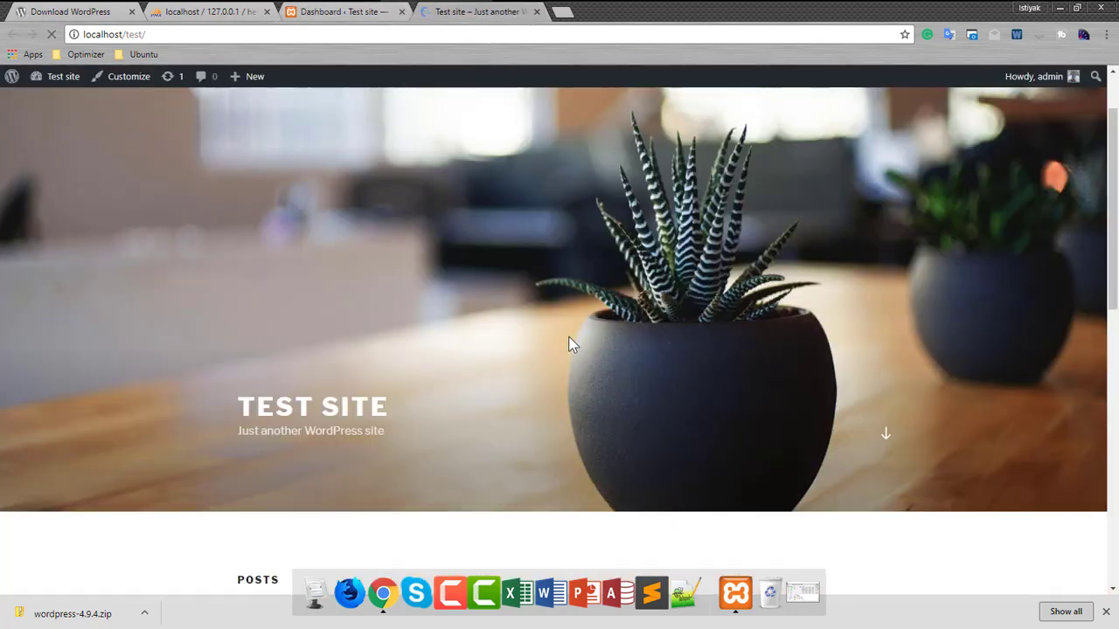
{"action": "scroll", "coordinate": [571, 344], "scroll_direction": "up", "scroll_amount": 15}
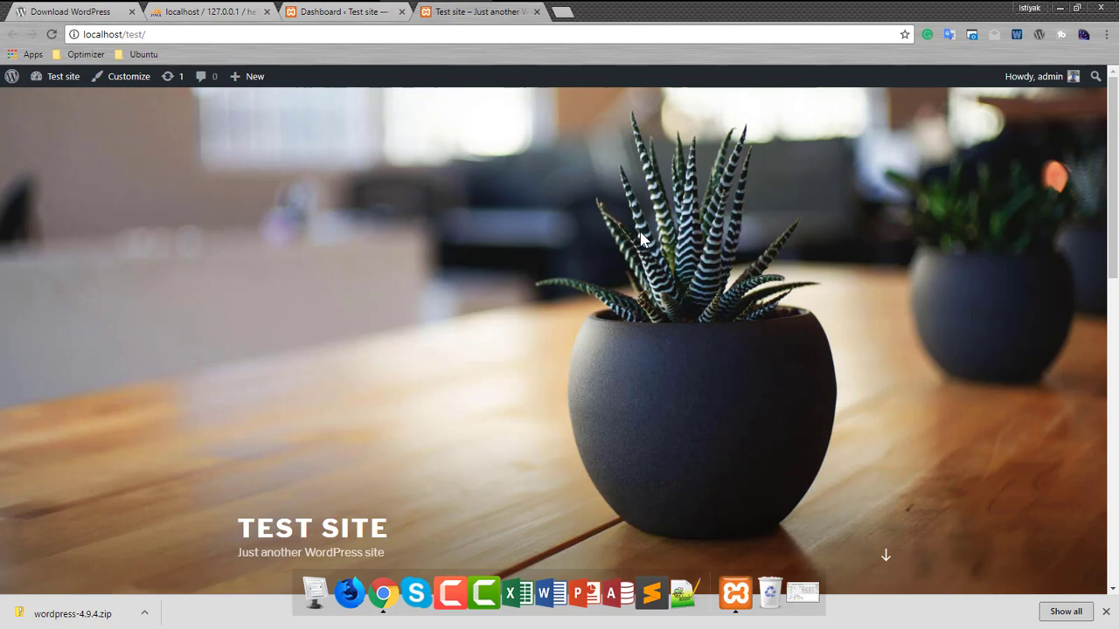
{"action": "mouse_move", "coordinate": [349, 4]}
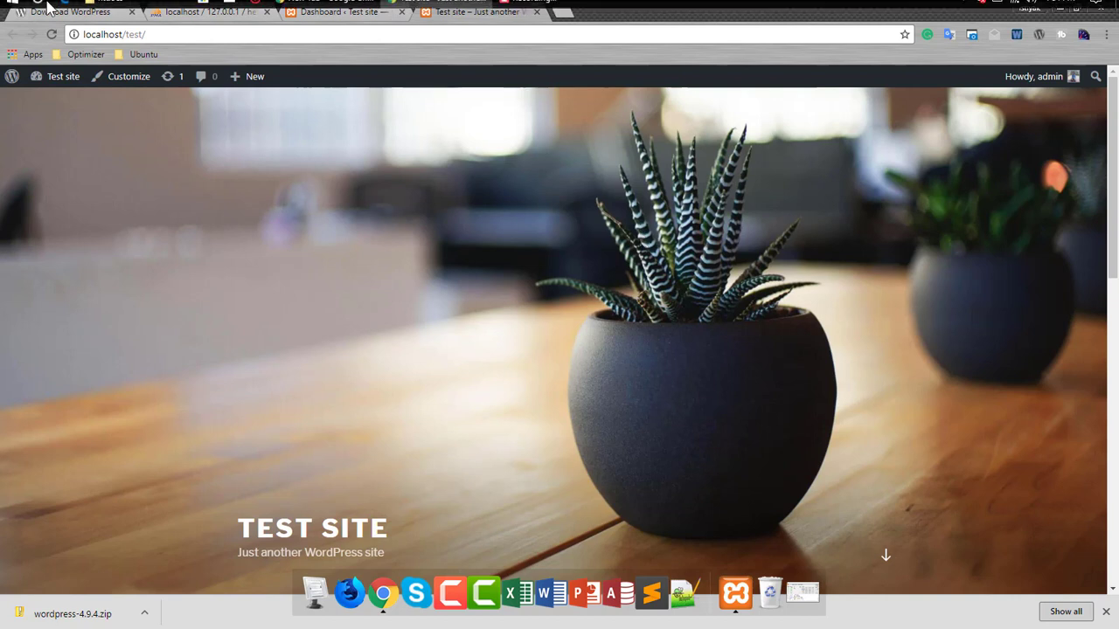
{"action": "left_click", "coordinate": [525, 10]}
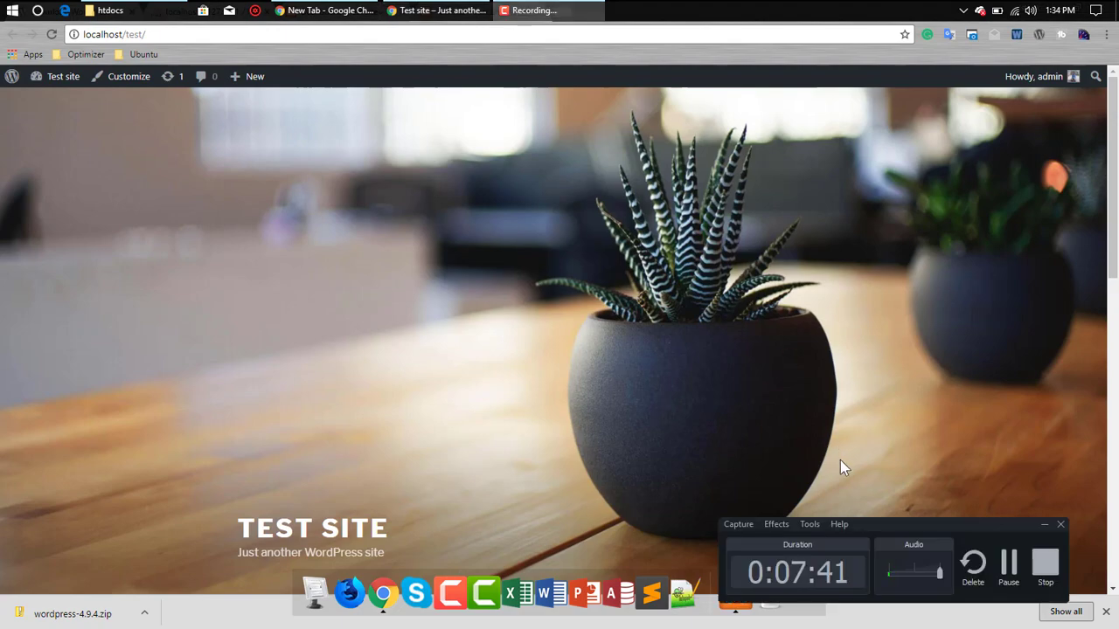